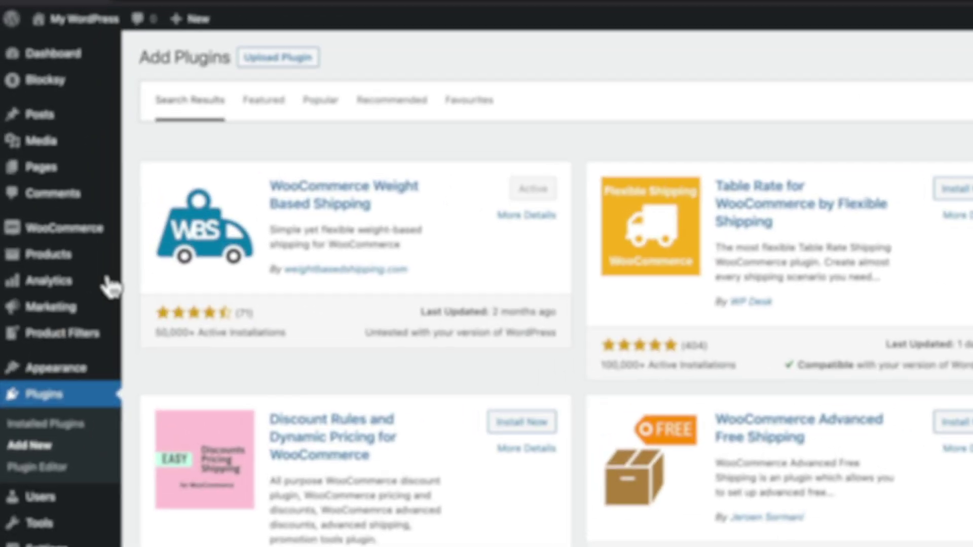
- Install and activate the WooCommerce Weight Based Shipping plugin from the plugin search results
mouse_move(56, 186)
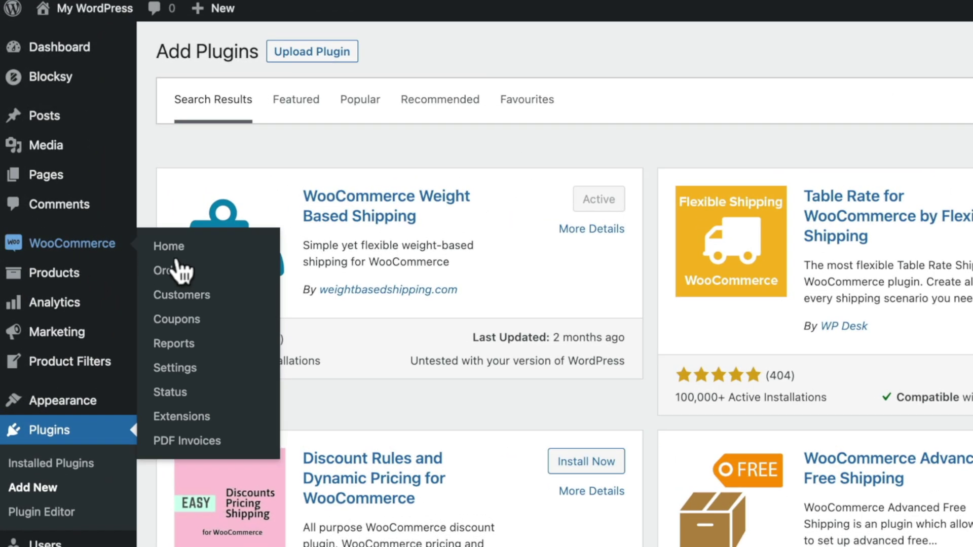
- Confirm the weight unit is kg in WooCommerce Products settings, then list all products
click(179, 369)
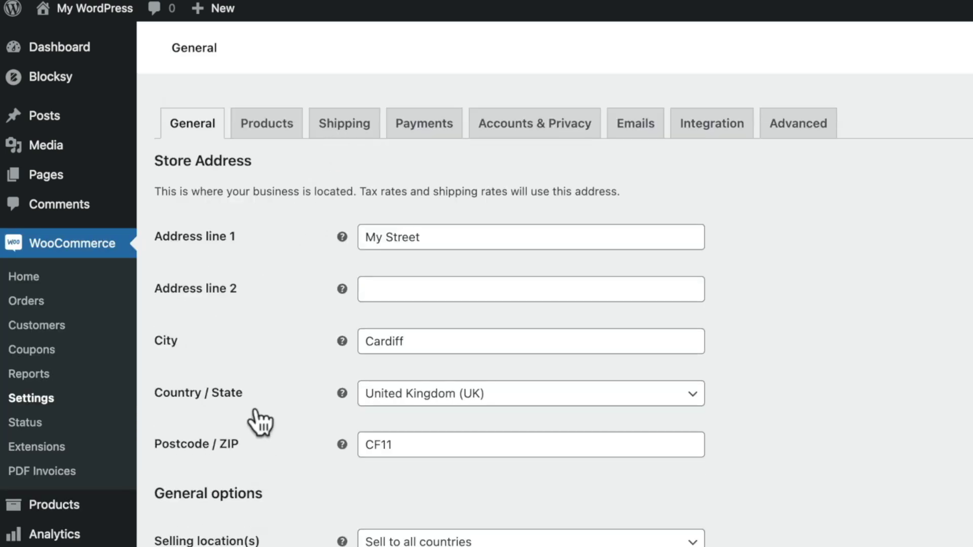
click(267, 124)
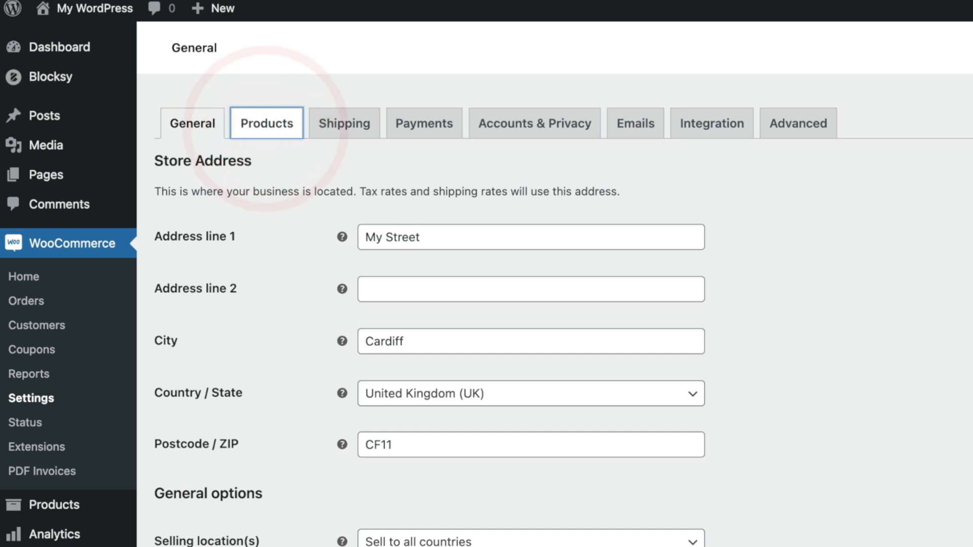
scroll(555, 310, down, 1)
scroll(555, 310, down, 1)
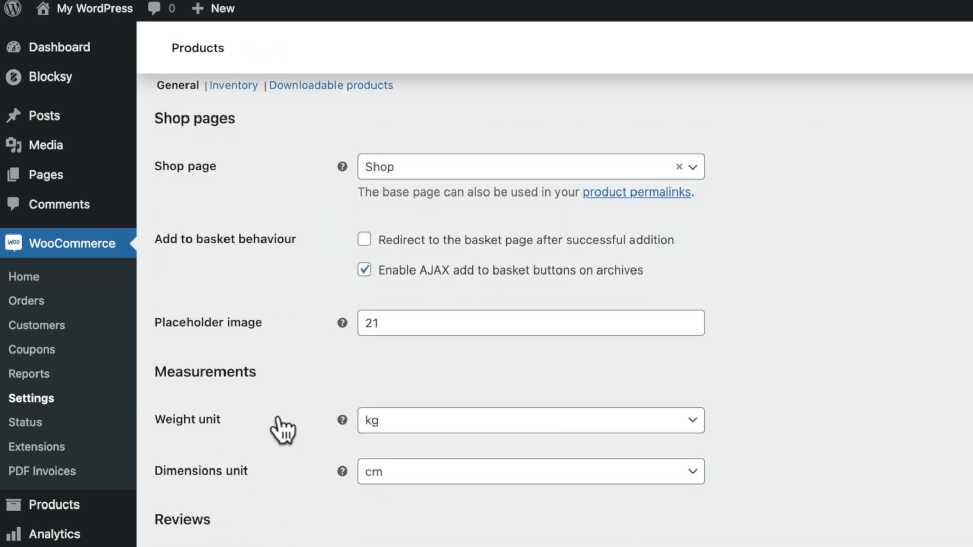
click(538, 429)
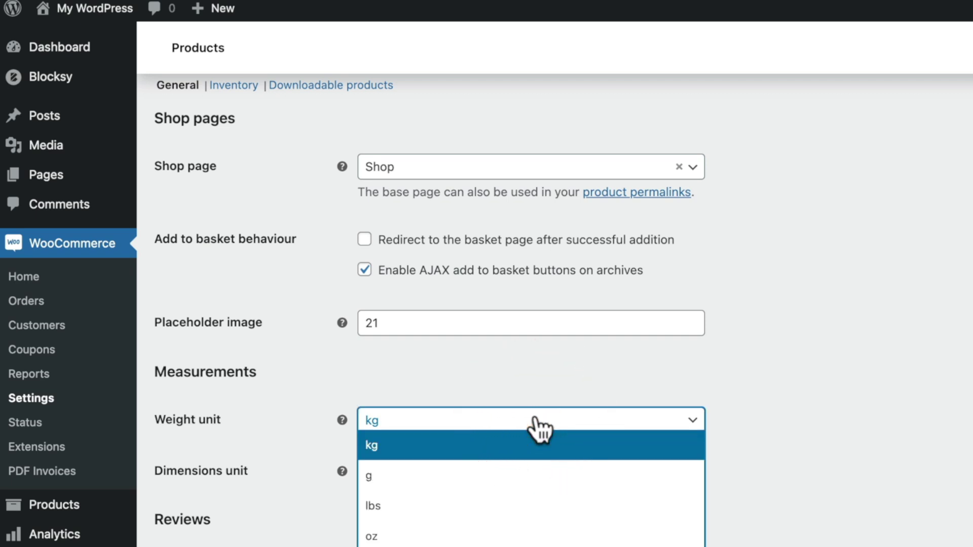
click(750, 437)
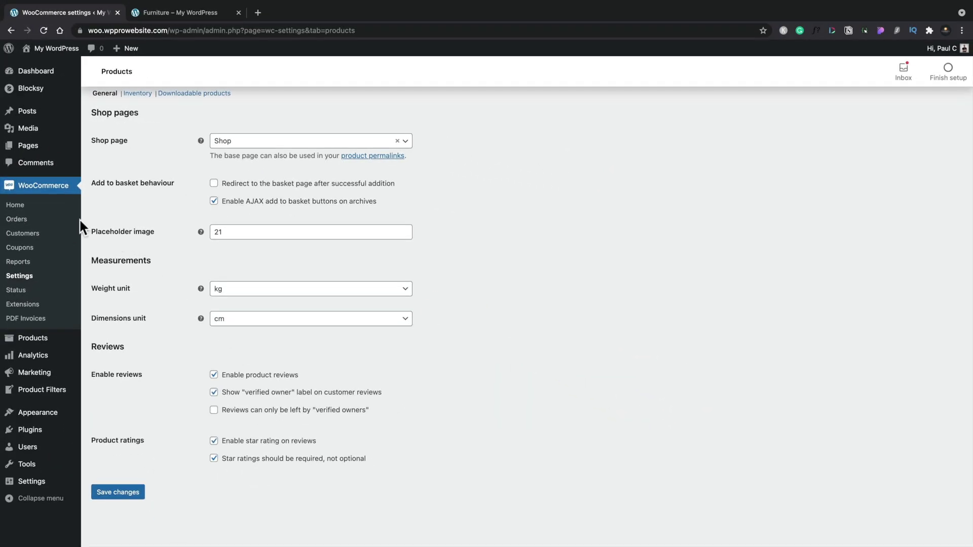
mouse_move(30, 338)
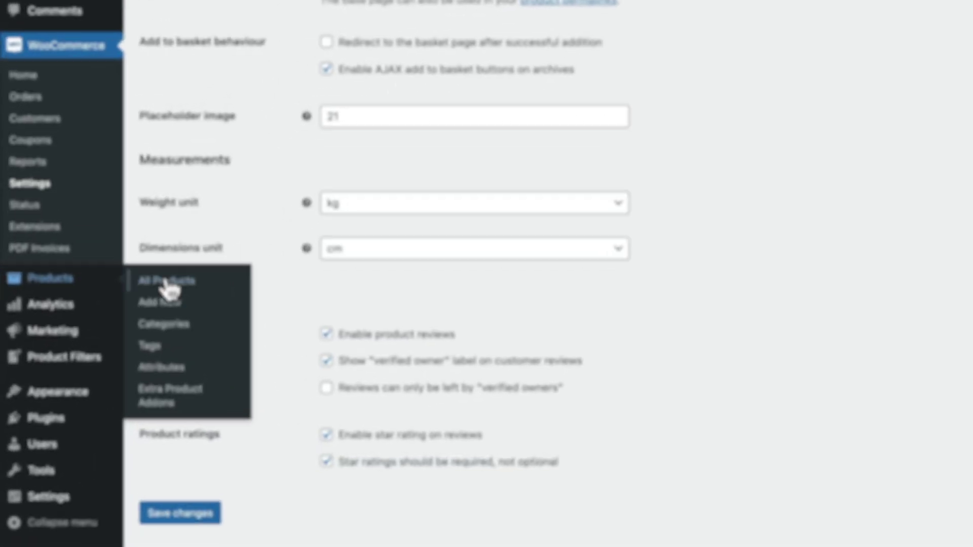
click(167, 283)
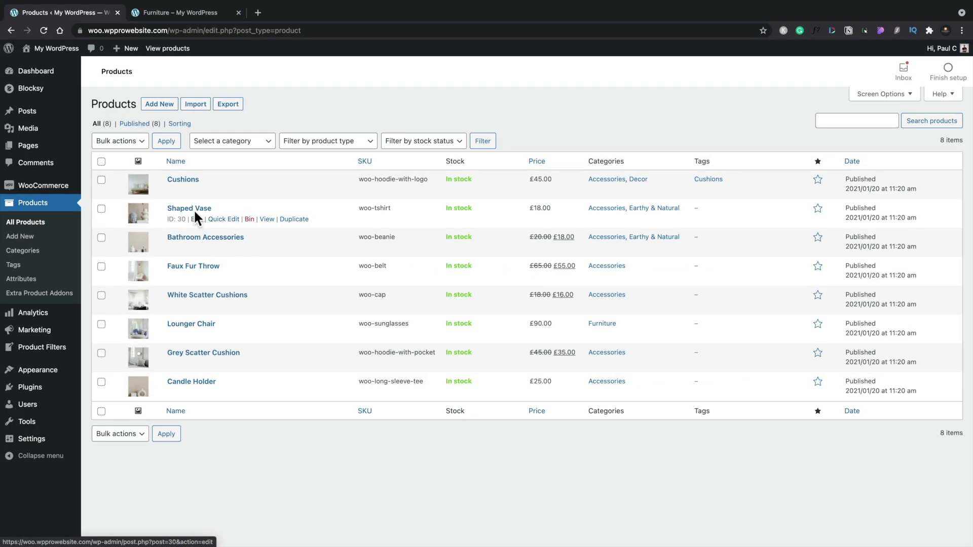
- Open the Shaped Vase product and view its shipping data showing a 3 kg weight
click(212, 186)
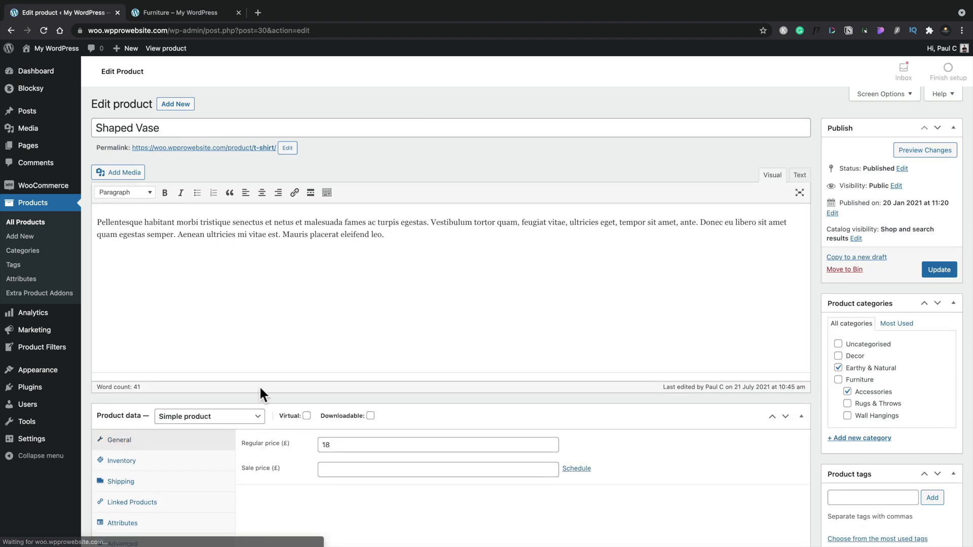
scroll(260, 393, down, 4)
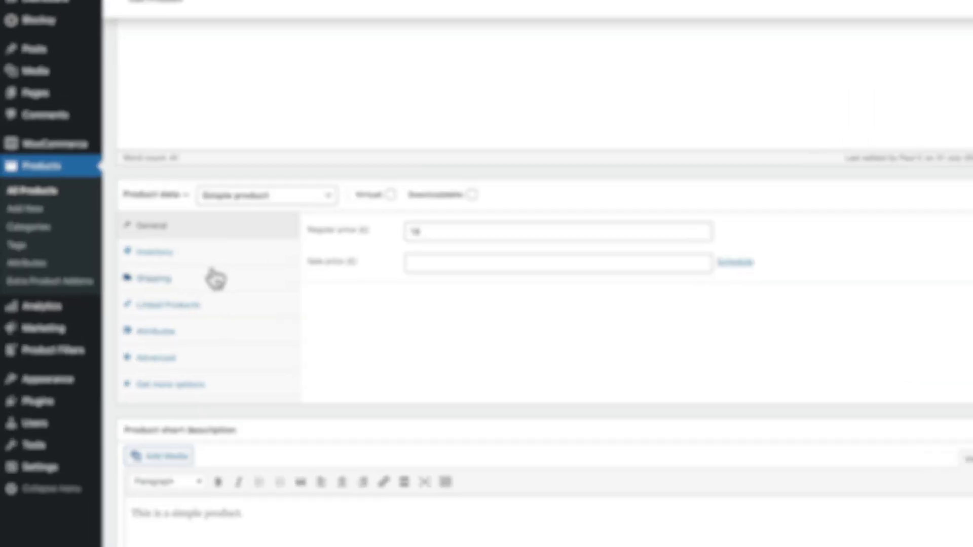
click(216, 279)
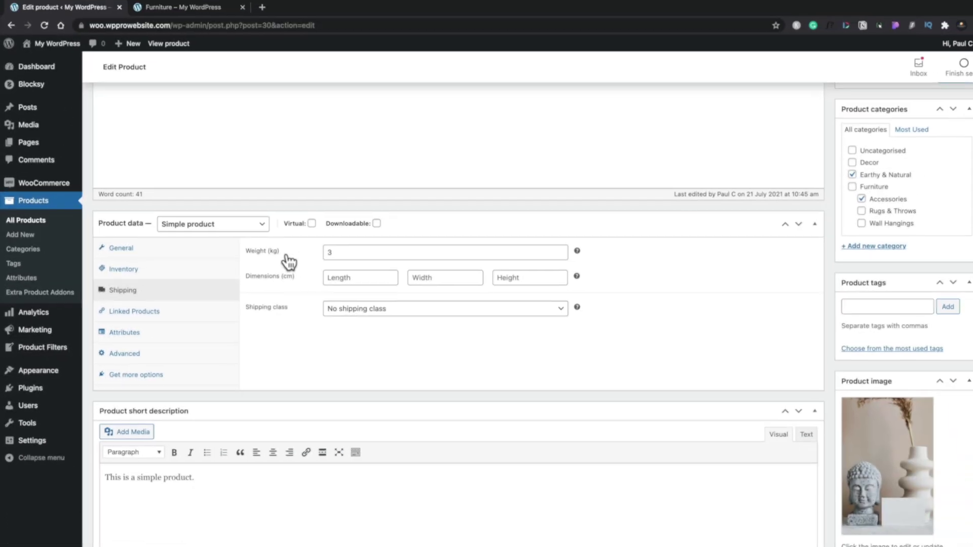
- Create and save the shipping zone 'Weight Based Shipping UK' with region United Kingdom (UK)
mouse_move(70, 107)
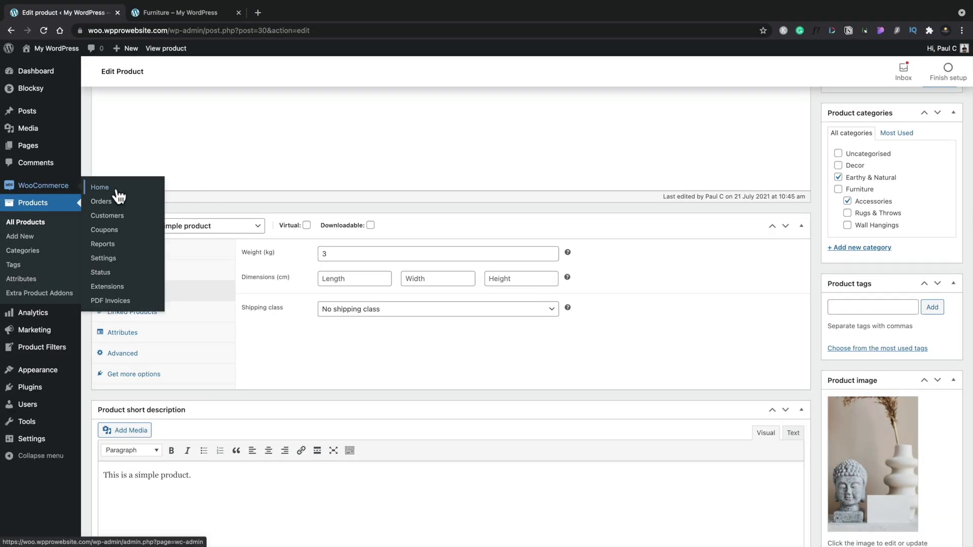
click(121, 261)
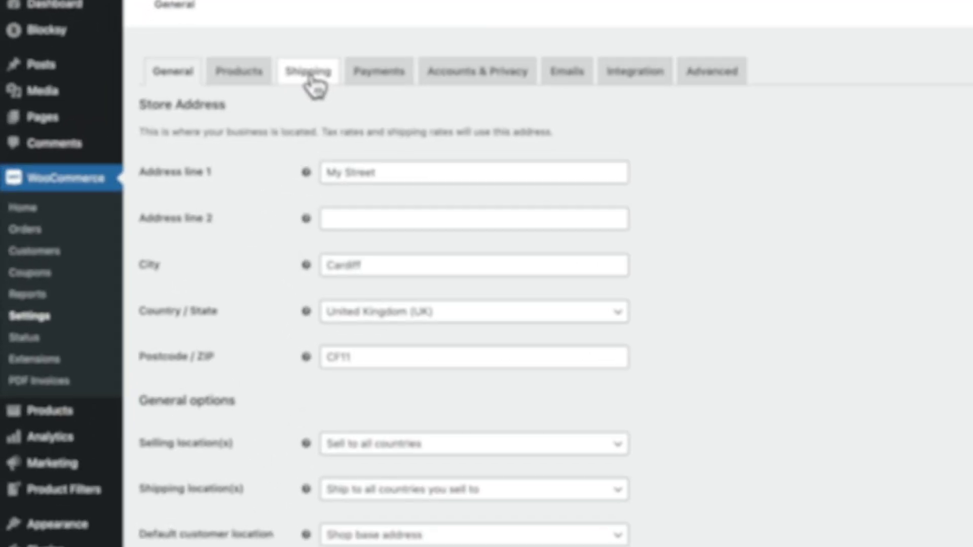
click(204, 114)
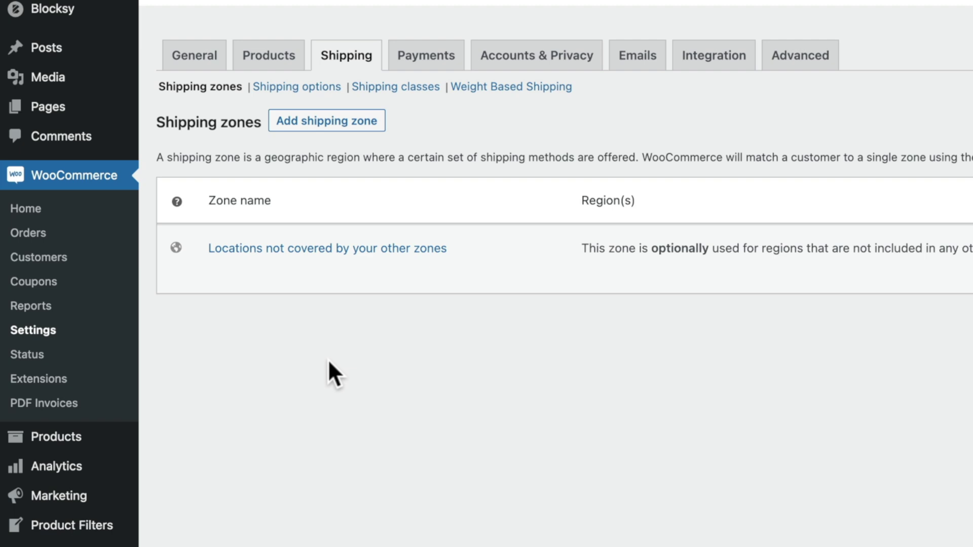
click(307, 124)
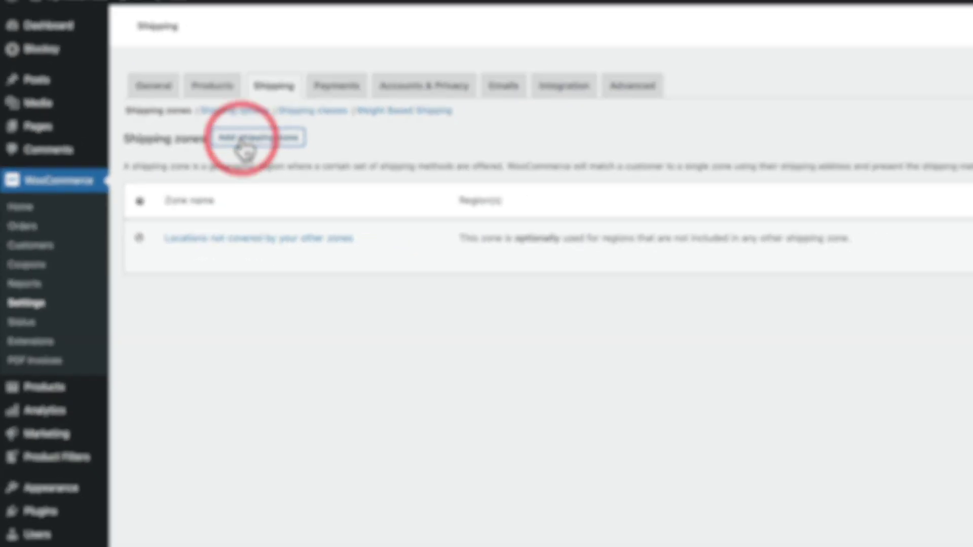
click(248, 184)
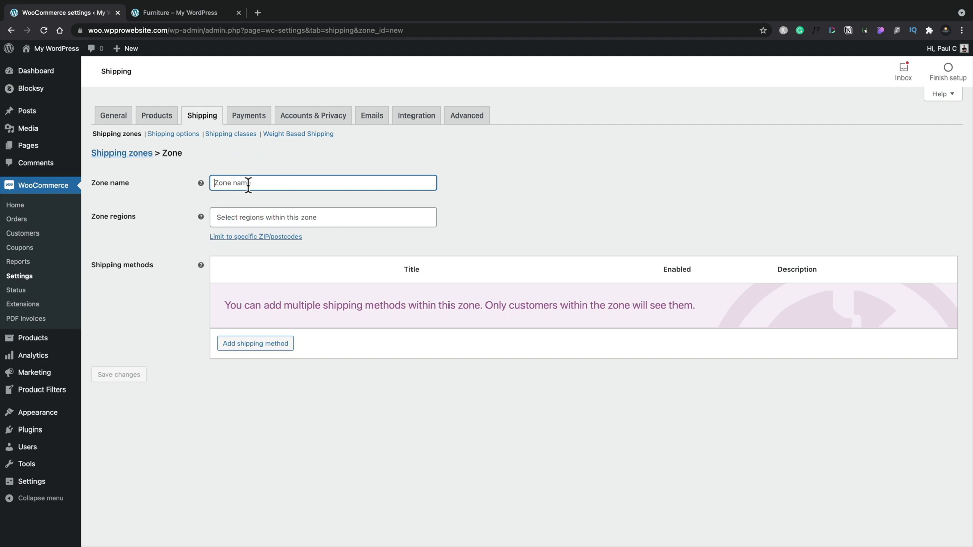
text(Weight Based Shippi)
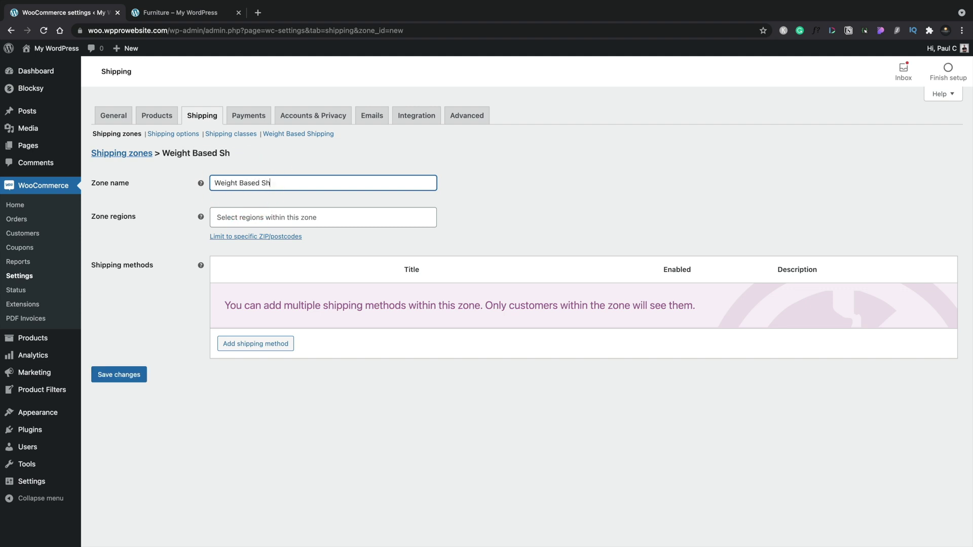
text(ng UK)
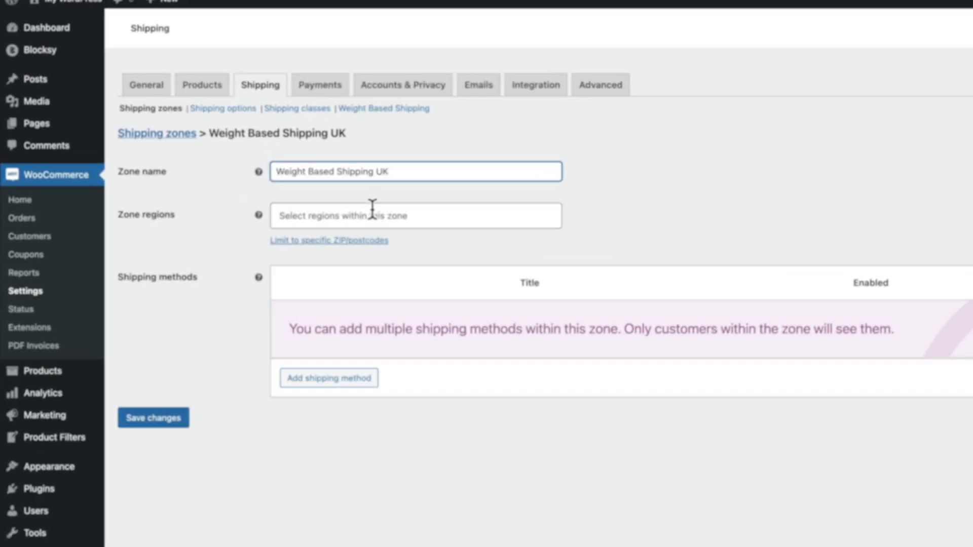
click(288, 212)
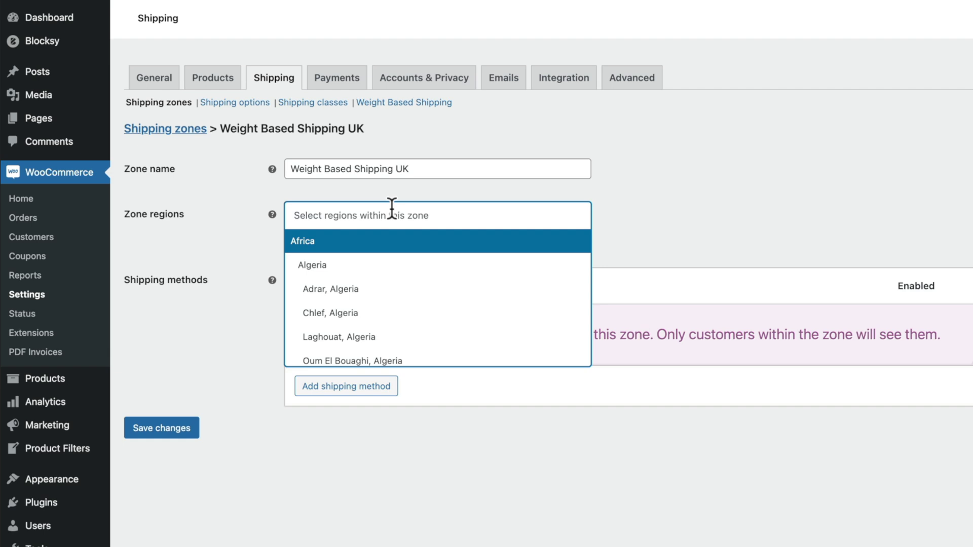
text(unit)
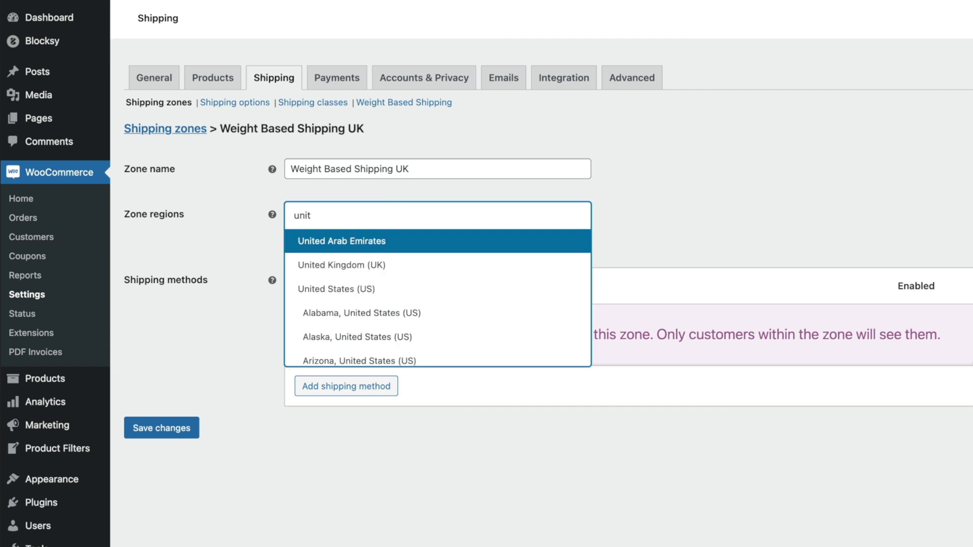
click(344, 264)
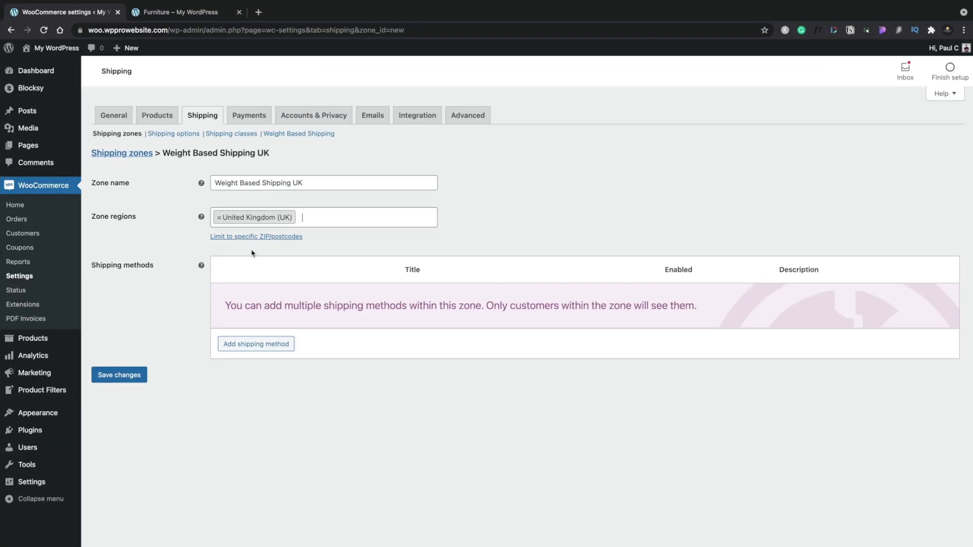
click(135, 378)
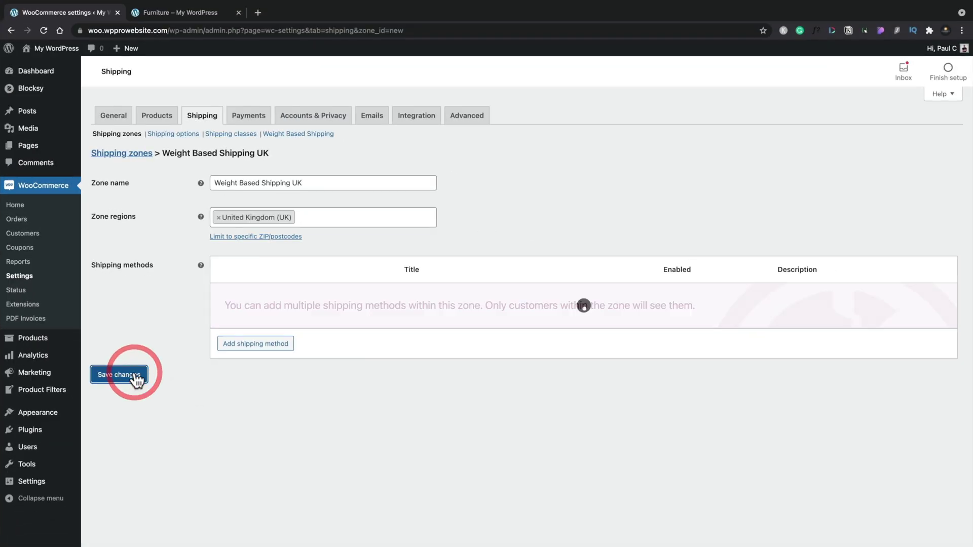
- Add a Weight Based Shipping method to the UK zone and open its shipping rules page
click(263, 348)
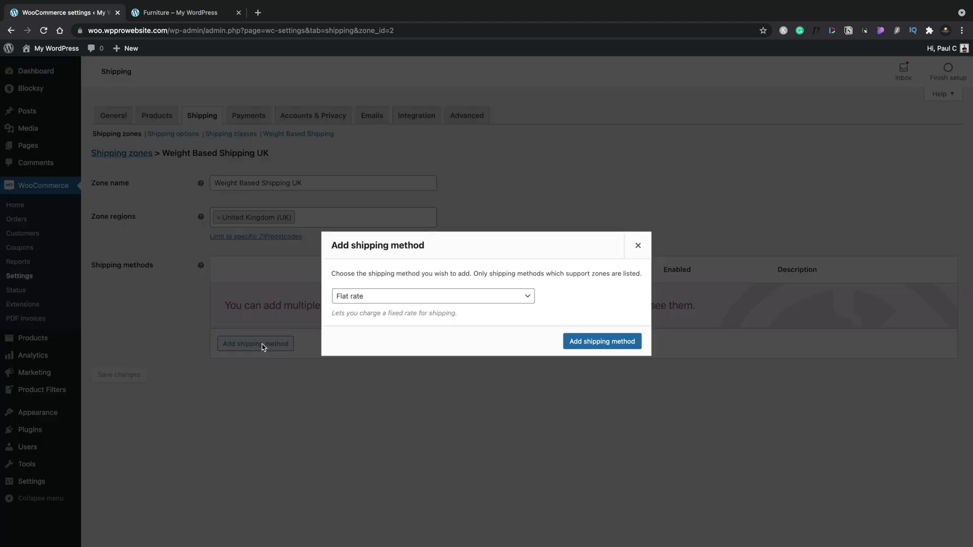
click(480, 297)
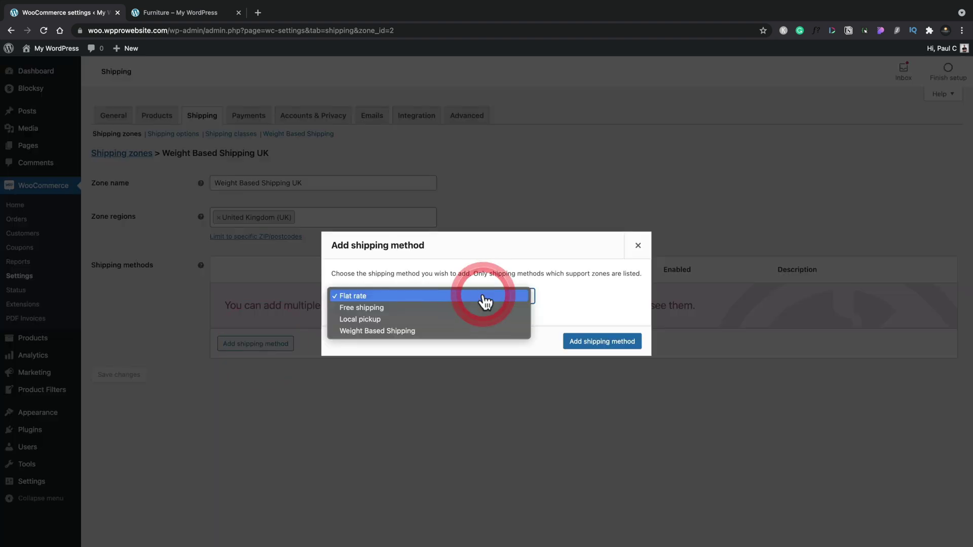
click(414, 332)
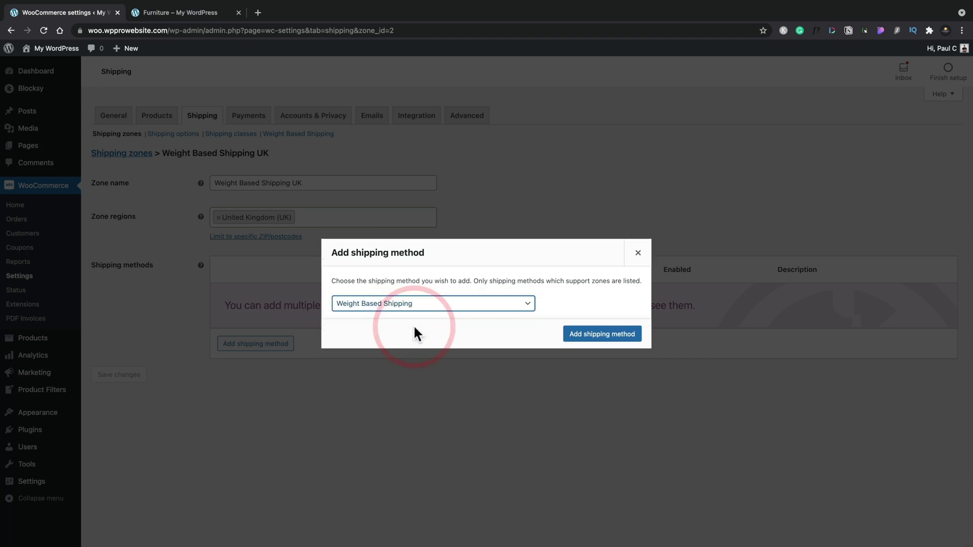
click(589, 339)
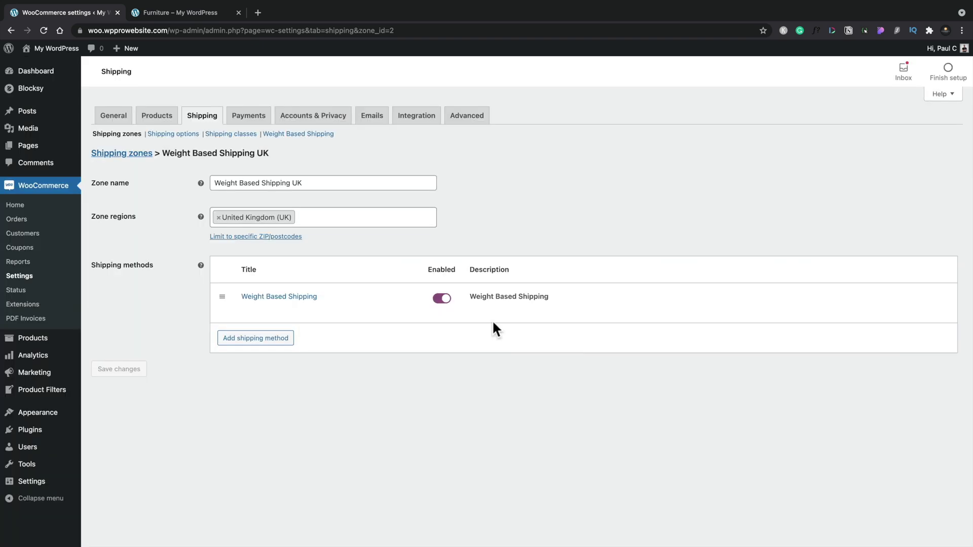
mouse_move(347, 314)
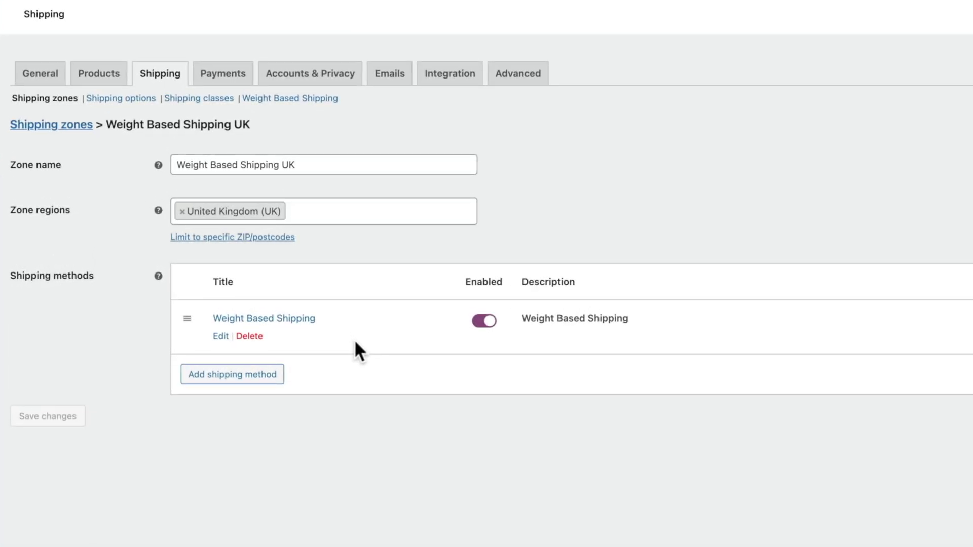
click(300, 319)
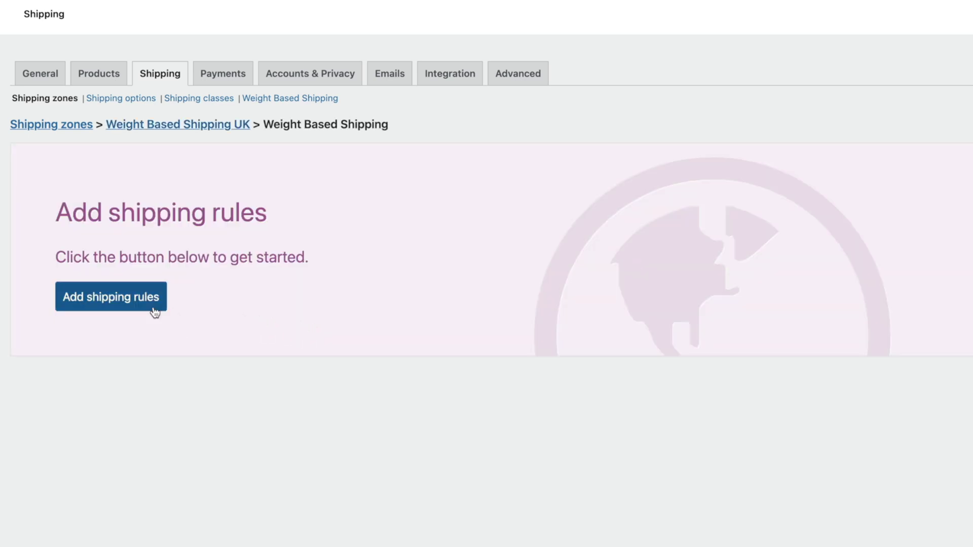
click(120, 306)
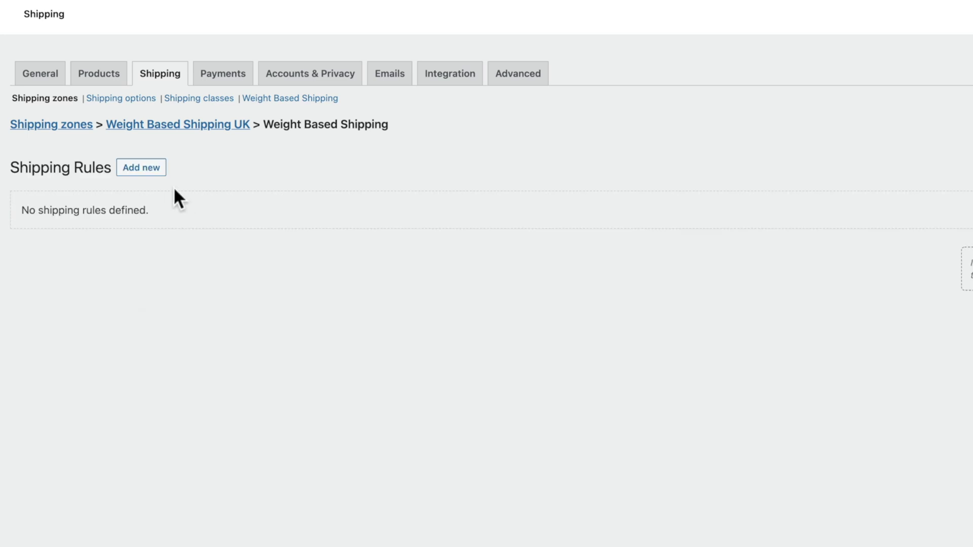
- Create a new shipping rule with Label and Title both set to 'Royal Mail 24 Hour'
click(142, 169)
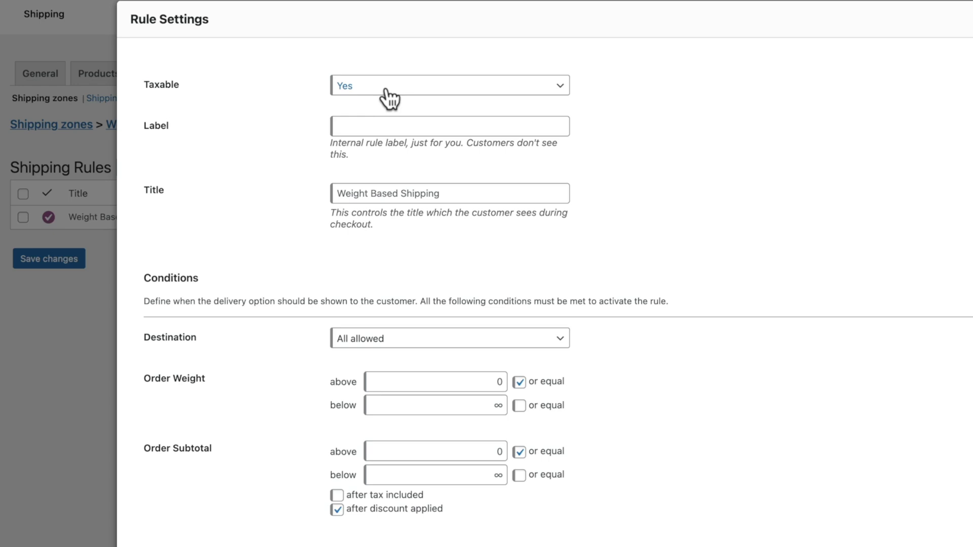
click(382, 124)
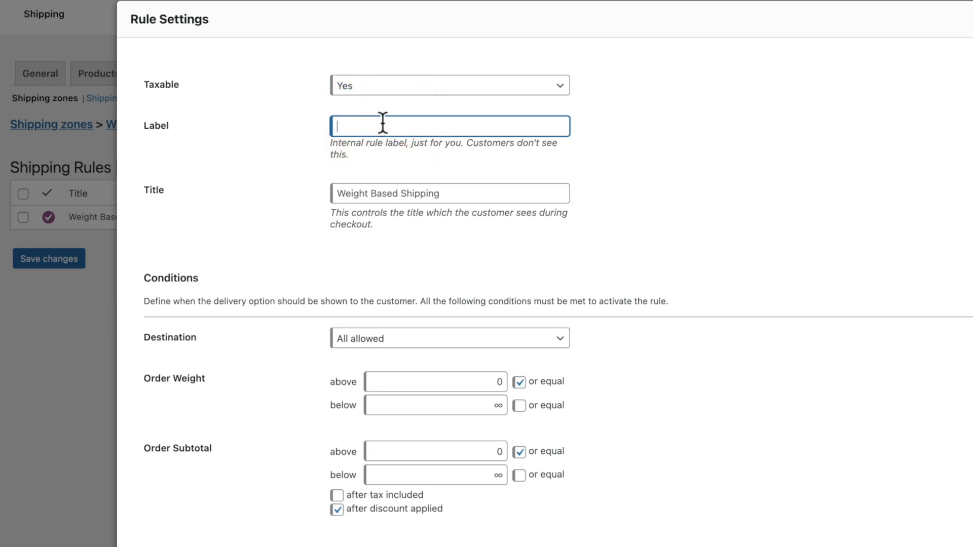
text(Royal M<ail 2)
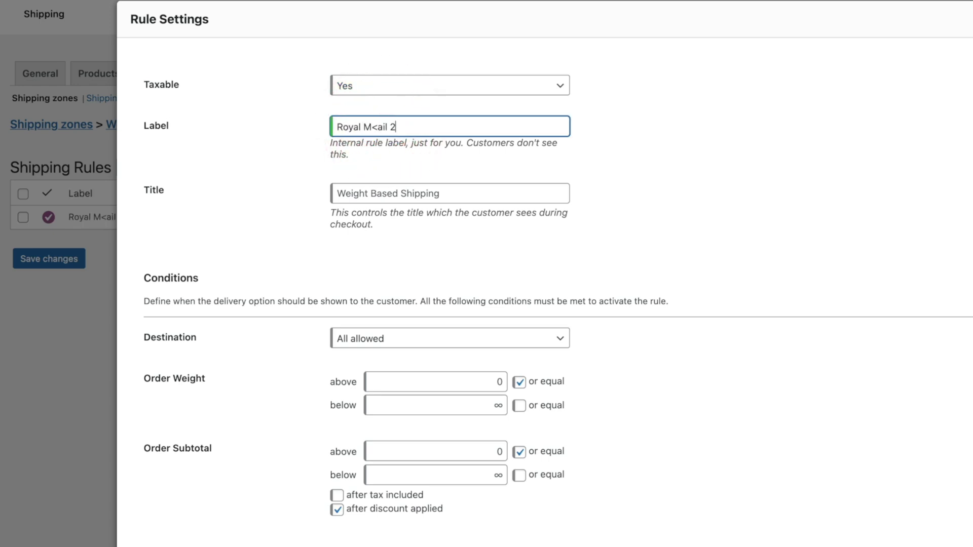
text(4 Hour)
click(377, 127)
key(BackSpace)
double_click(378, 129)
triple_click(373, 192)
text(Royal Mail 24 Hour)
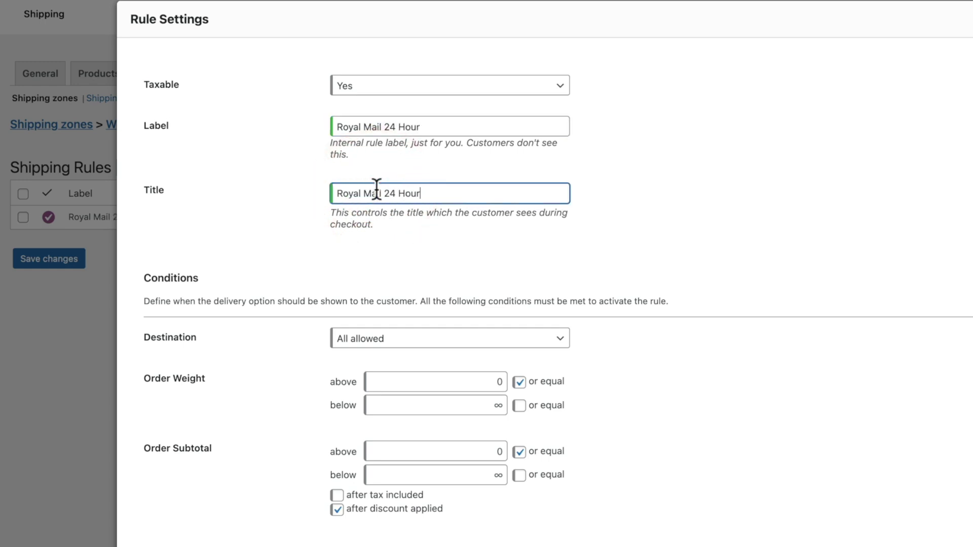
scroll(725, 301, down, 3)
scroll(726, 294, down, 2)
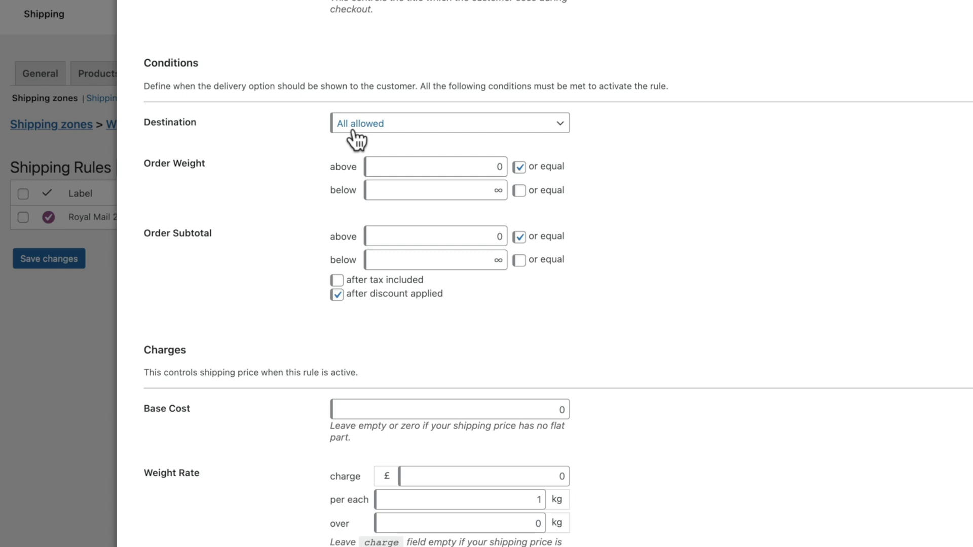
- Set the rule's Destination to Specific locations with only United Kingdom (UK) selected
click(353, 131)
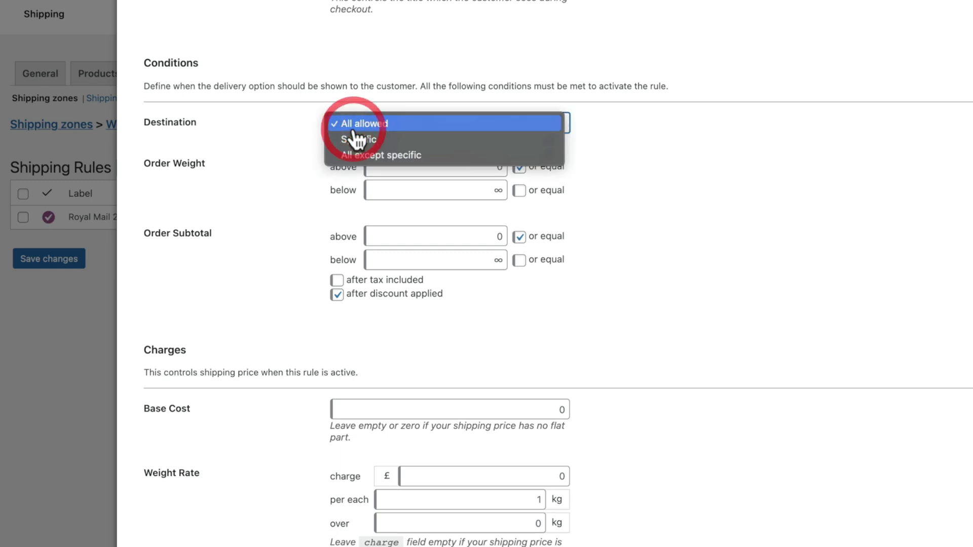
click(362, 142)
click(395, 146)
text(unite)
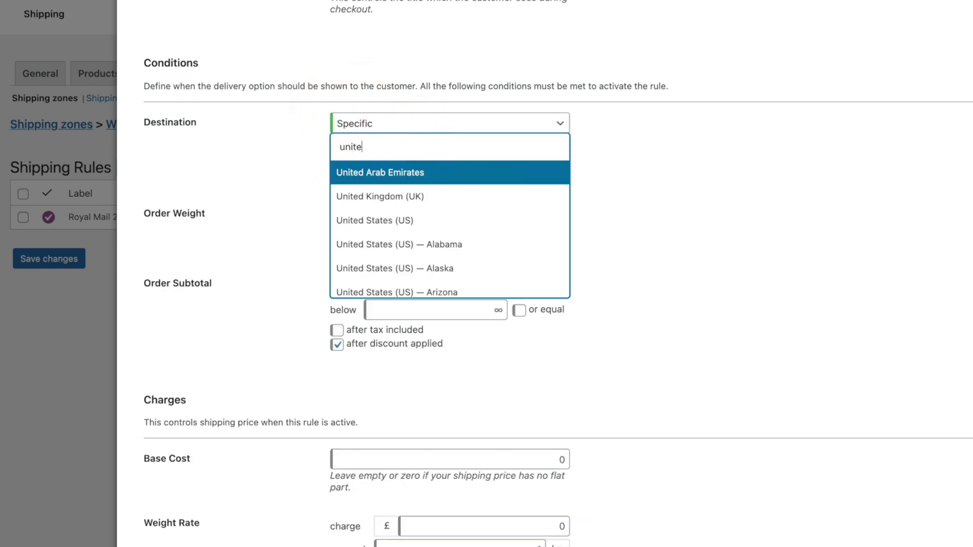
click(441, 198)
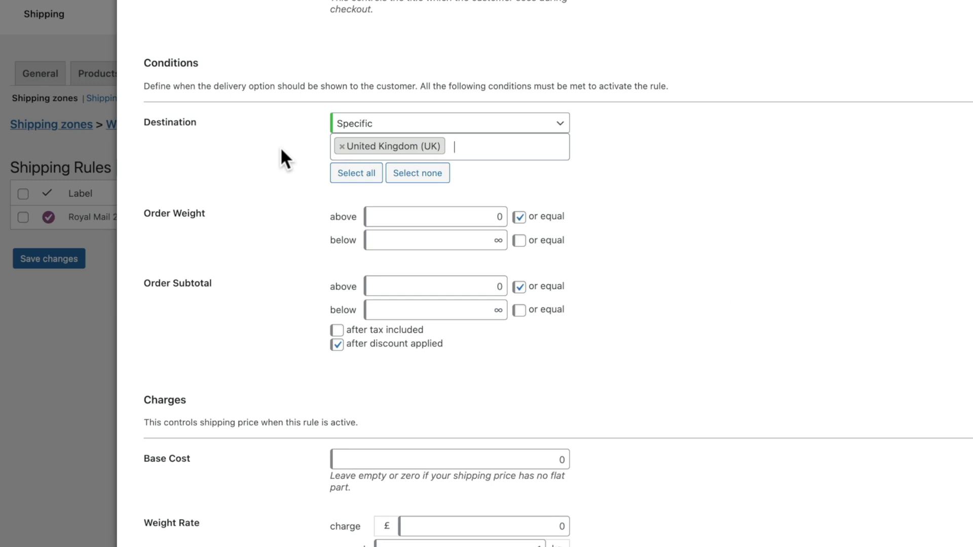
click(431, 240)
click(443, 240)
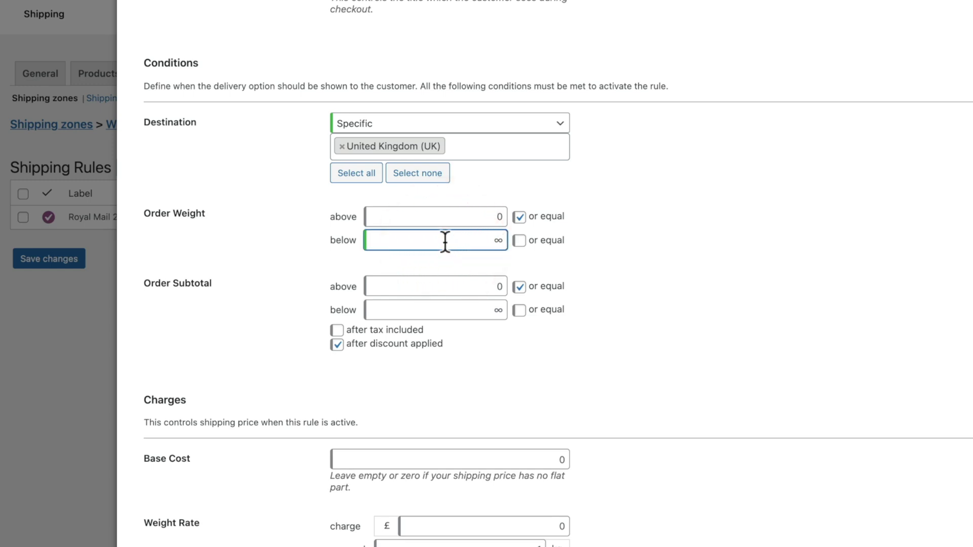
- Limit the rule's order weight to 0 up to and including 1.99
text(1.99)
click(599, 273)
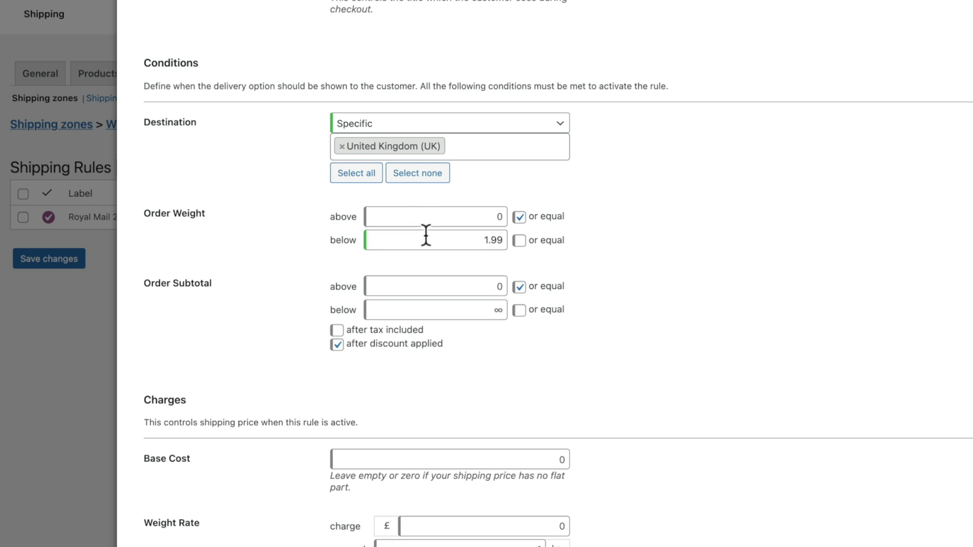
click(519, 240)
scroll(599, 355, down, 1)
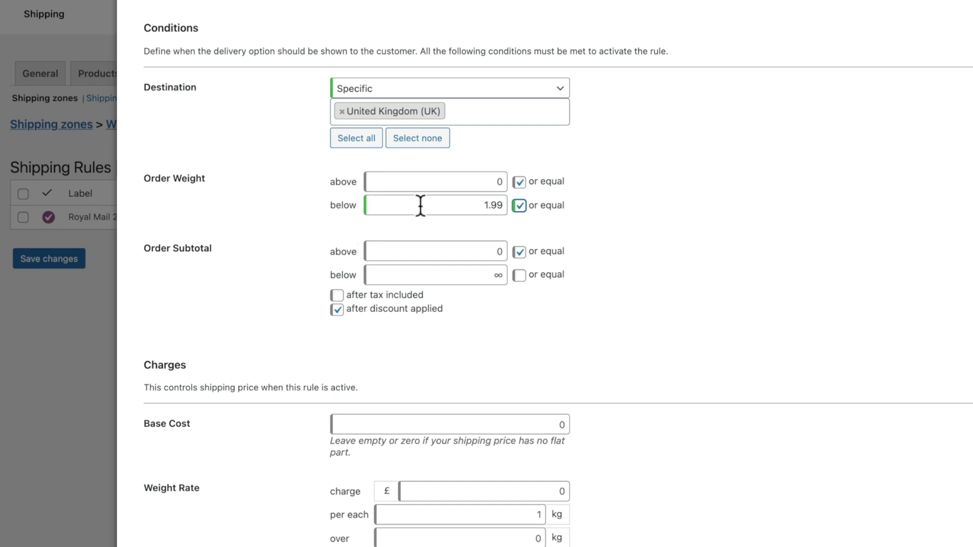
scroll(453, 379, down, 5)
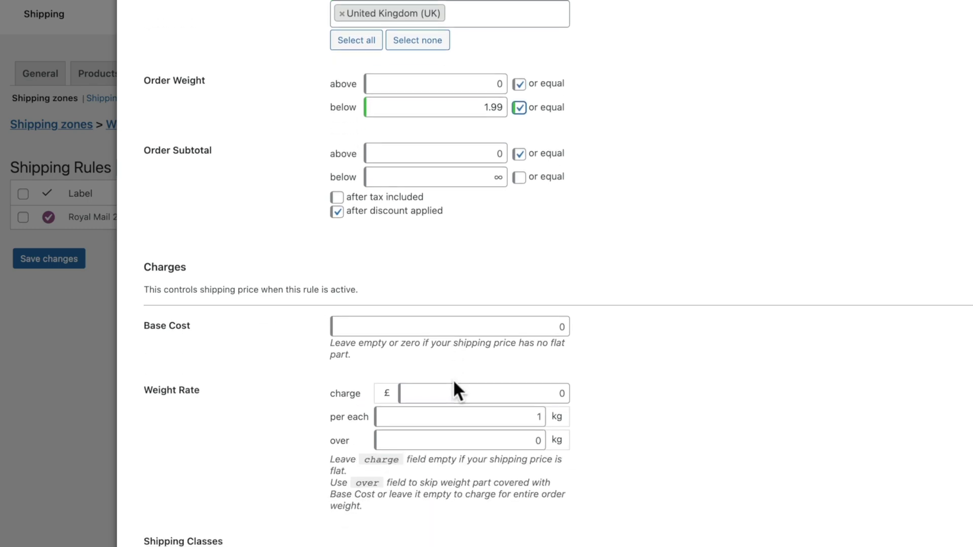
scroll(453, 379, down, 1)
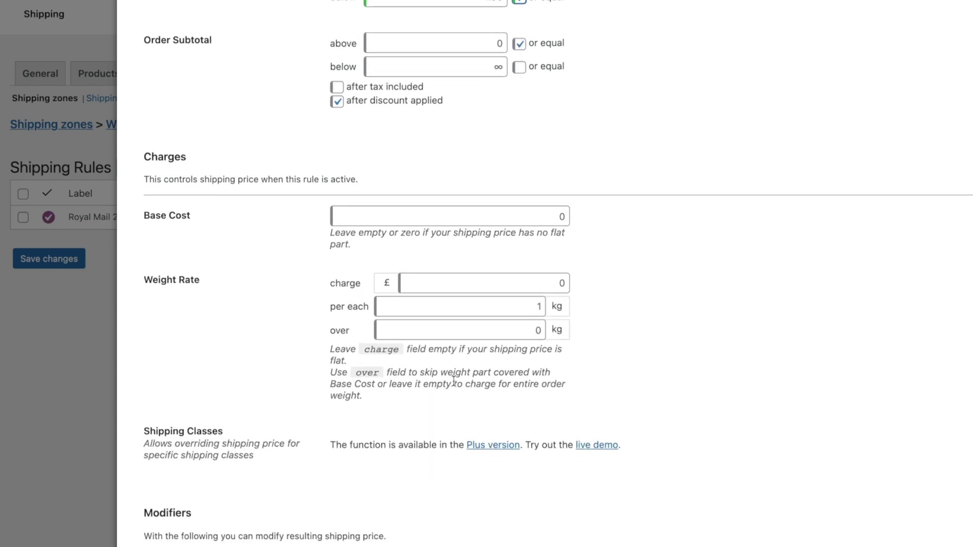
- Give the Royal Mail 24 Hour rule a base cost of 4.95 and save the shipping rules
click(346, 218)
text(4.95)
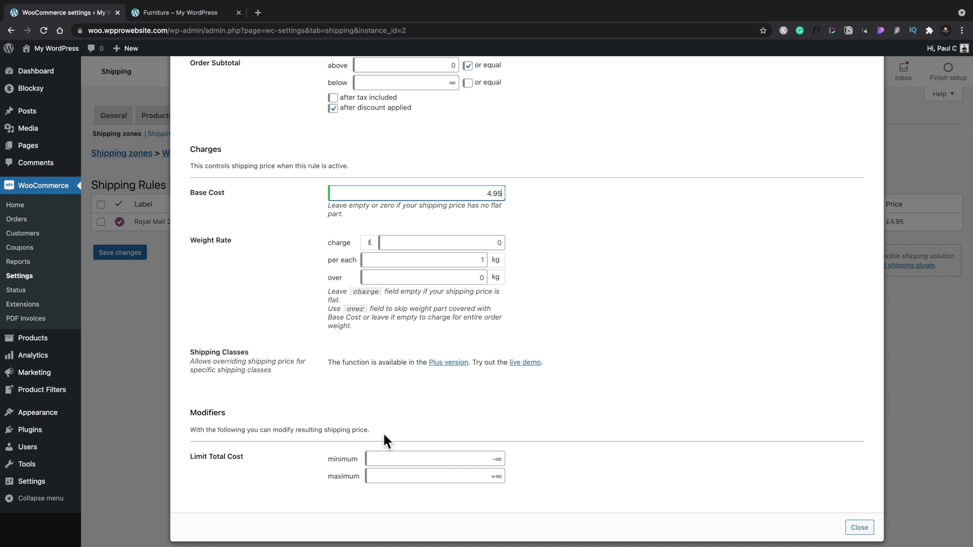
click(862, 528)
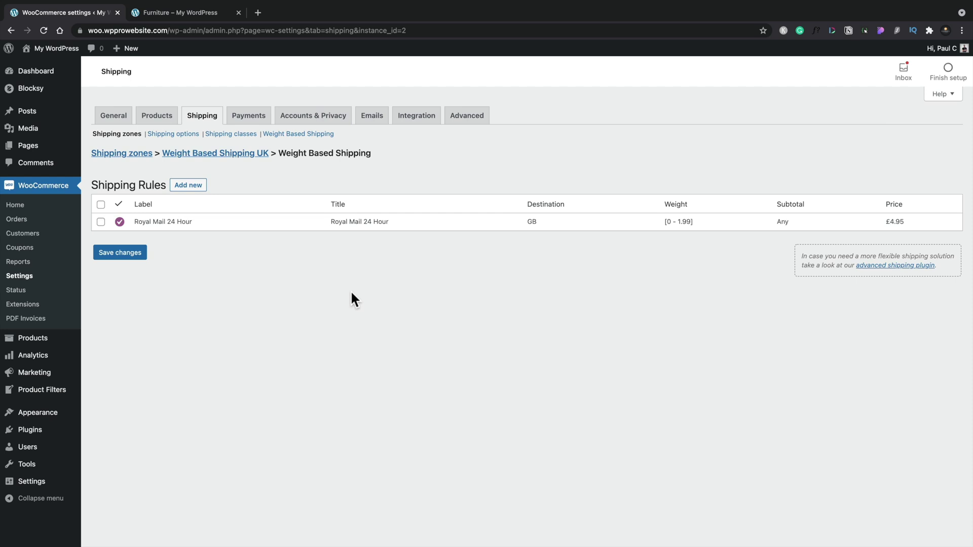
click(132, 247)
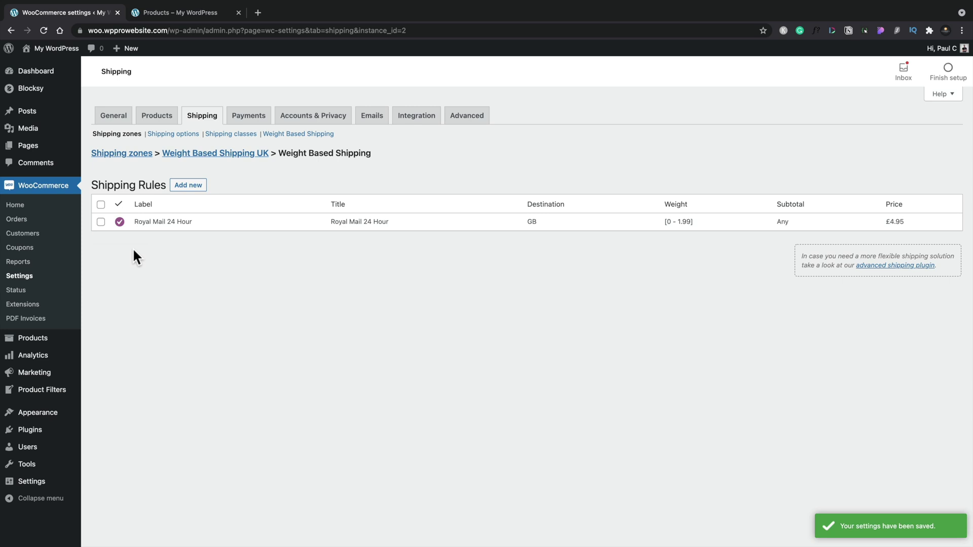
key(ctrl+Tab)
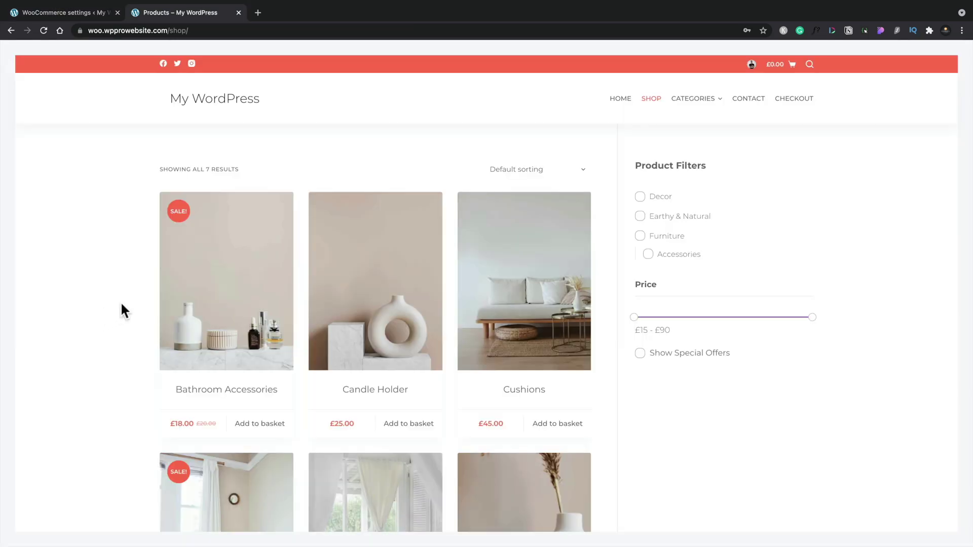
- Add Bathroom Accessories to the basket and go to the basket
click(193, 302)
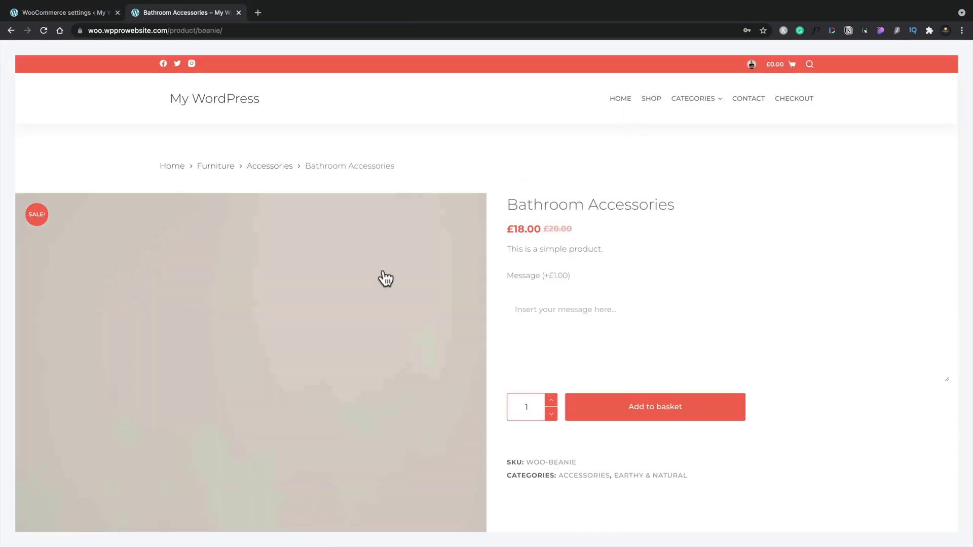
click(672, 405)
click(769, 215)
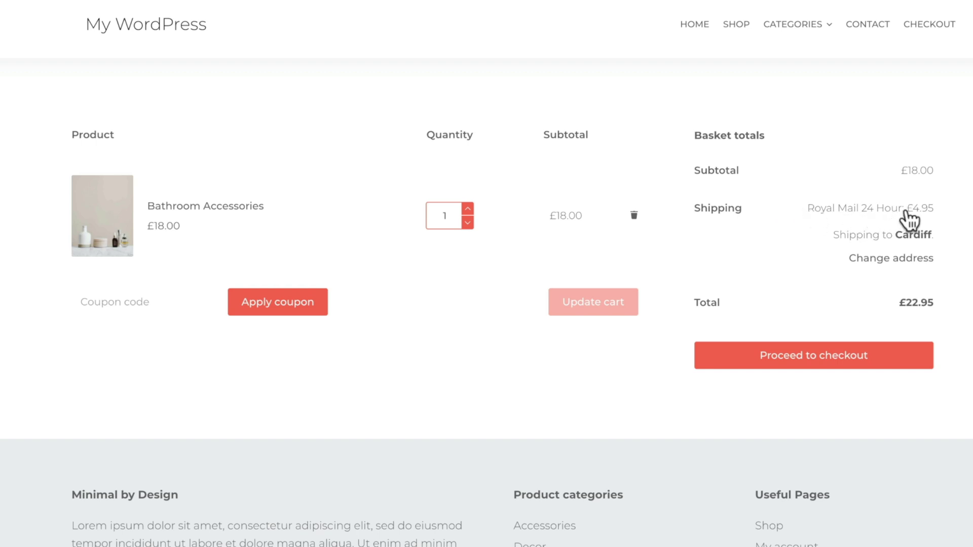
- Raise the Bathroom Accessories quantity to 6 (£108.00) and update the basket
click(467, 208)
click(467, 209)
click(467, 209)
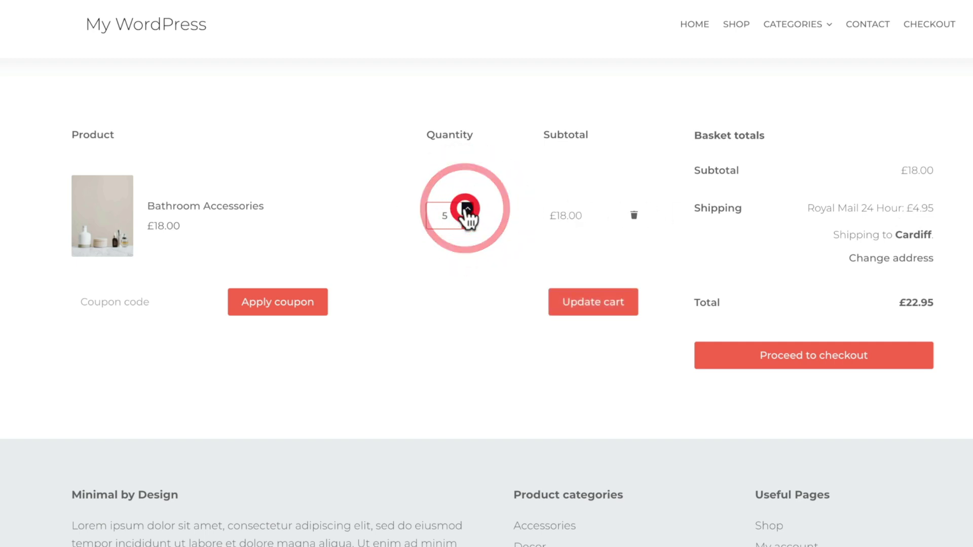
click(468, 208)
click(574, 304)
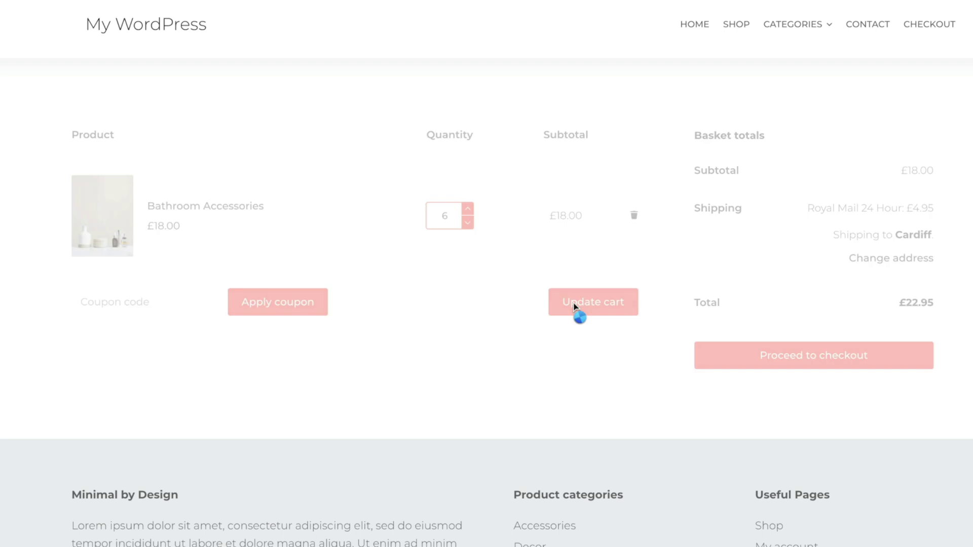
scroll(872, 287, down, 2)
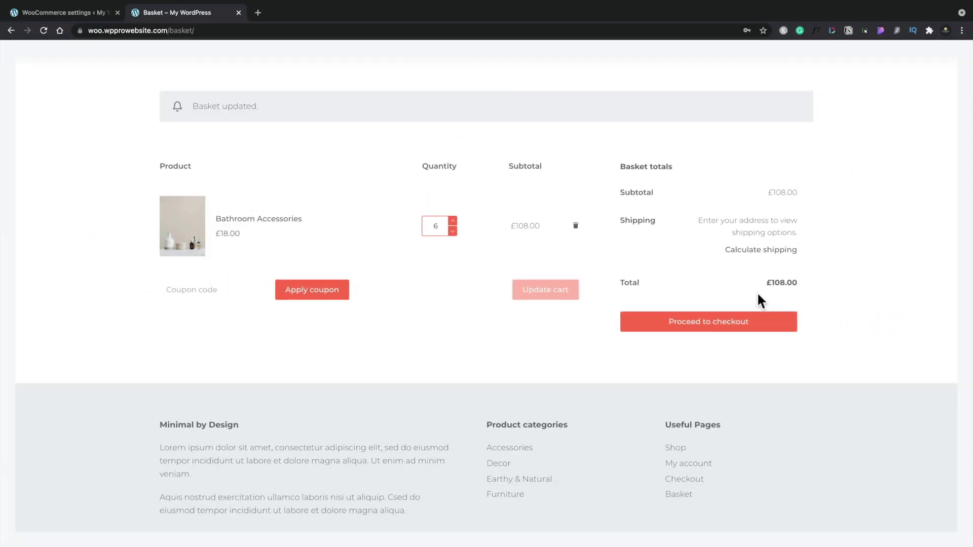
key(ctrl+shift+Tab)
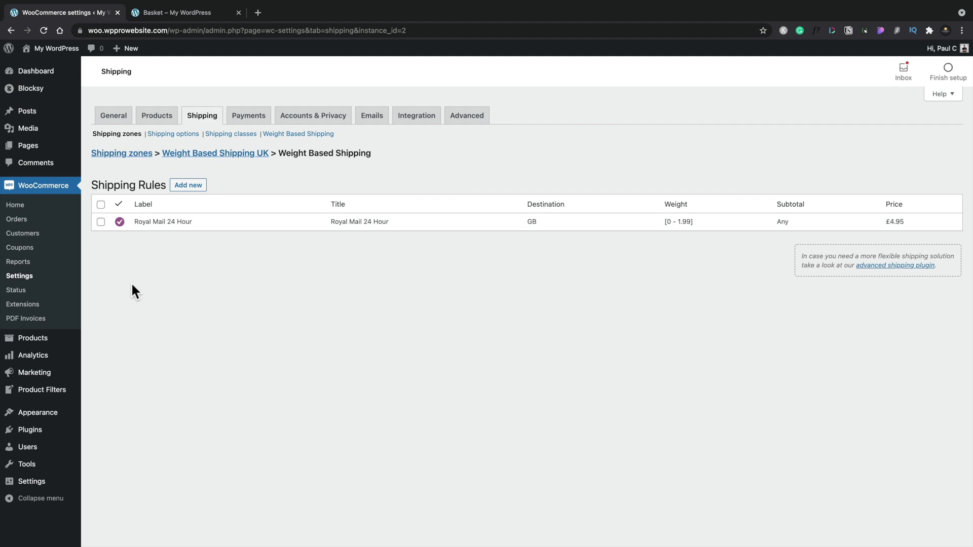
- Add a new shipping rule with label and title 'Royal Mail 24 Hour'
click(188, 185)
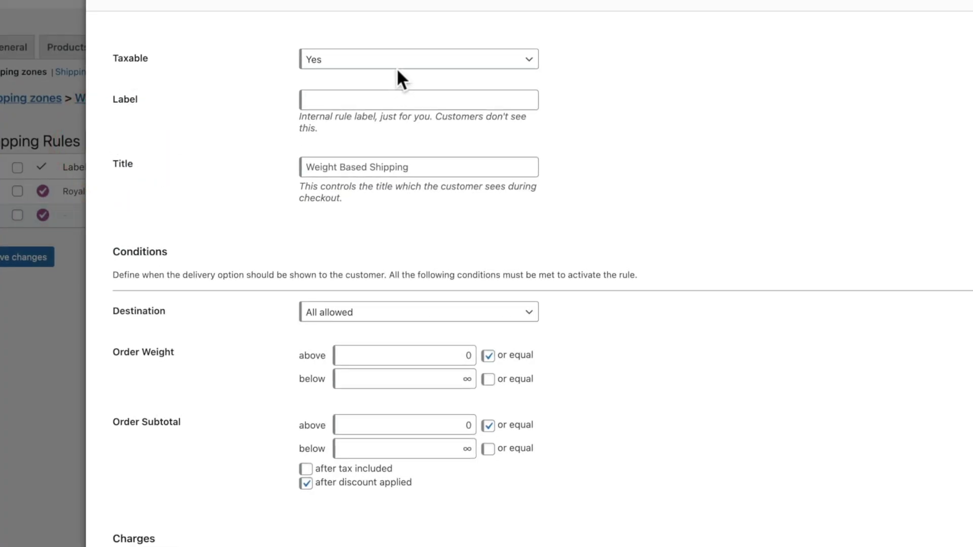
click(387, 100)
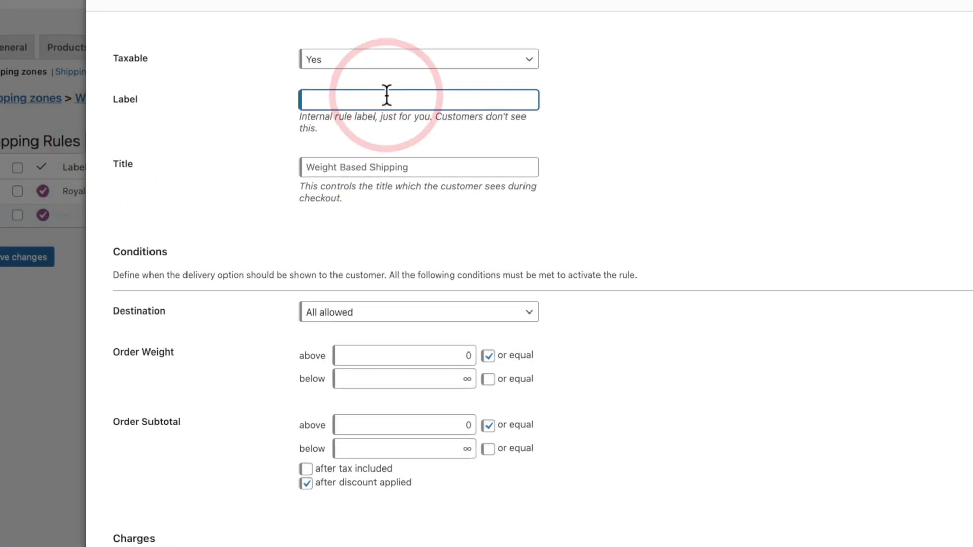
text(Royal Mail 24 Hour)
key(Tab)
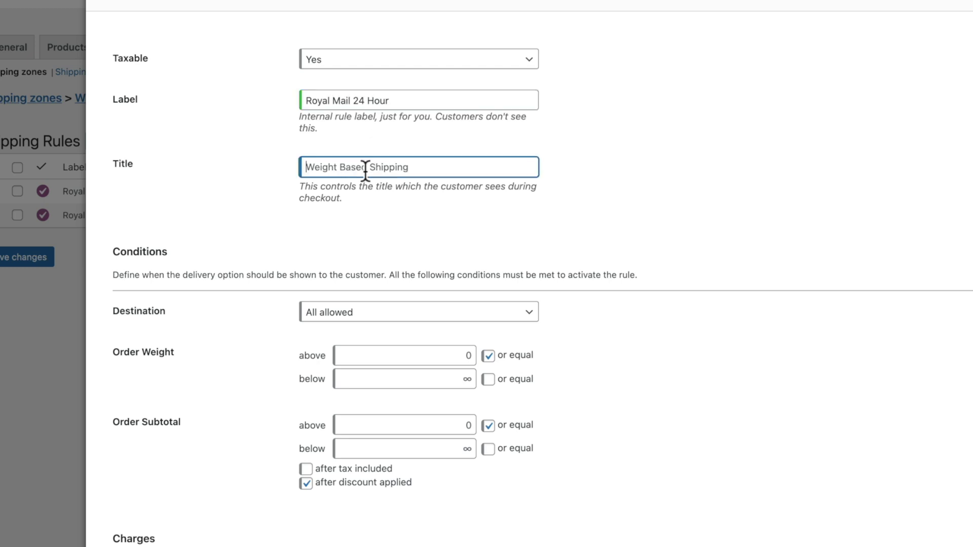
text(Royal Mail 24 Hour)
scroll(707, 294, down, 5)
- Restrict the rule to United Kingdom (UK) for order weights from 2 to 10 kg
click(504, 191)
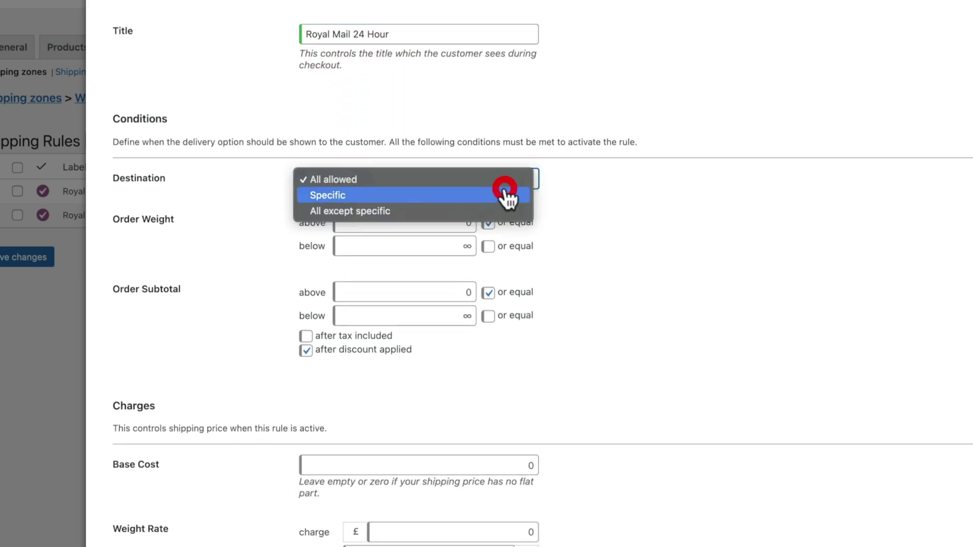
click(432, 195)
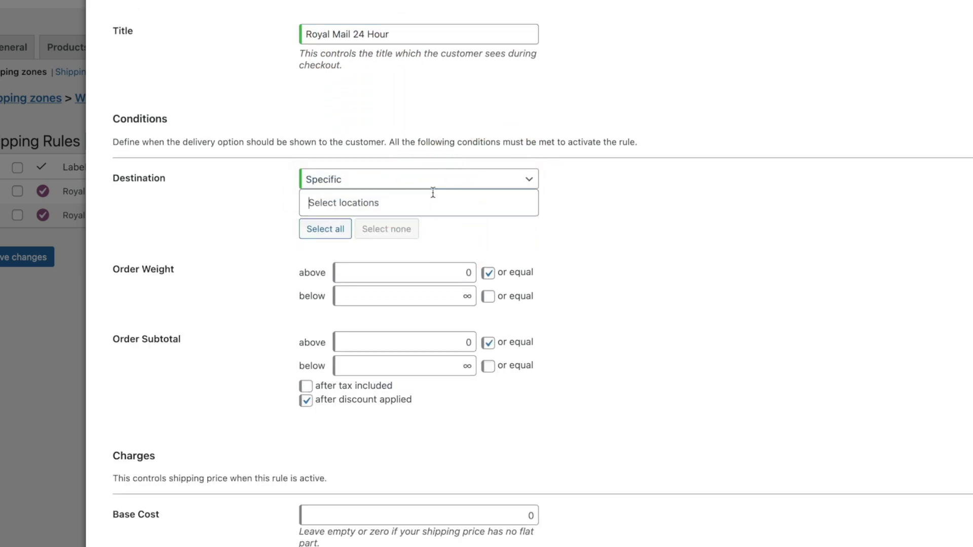
click(433, 192)
text(united)
click(433, 252)
click(433, 273)
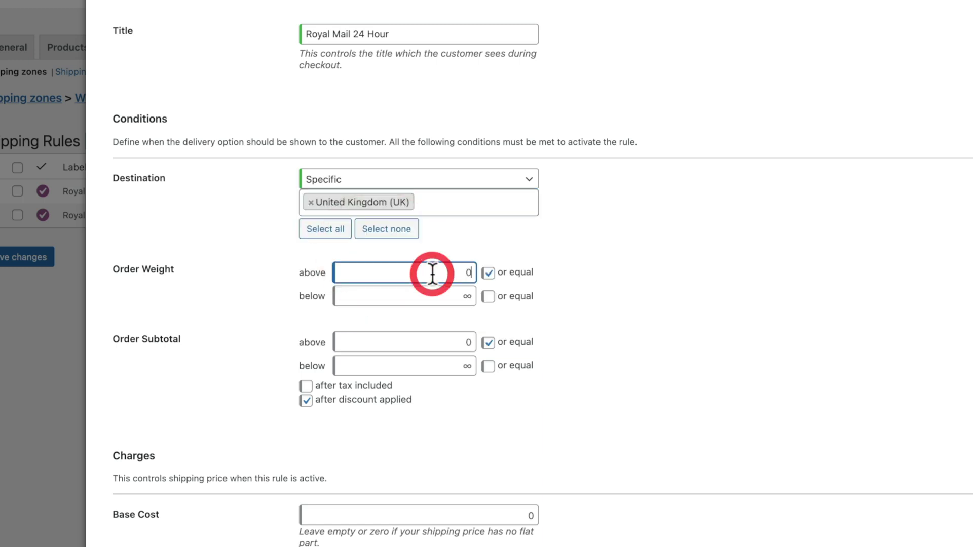
text(2)
click(448, 299)
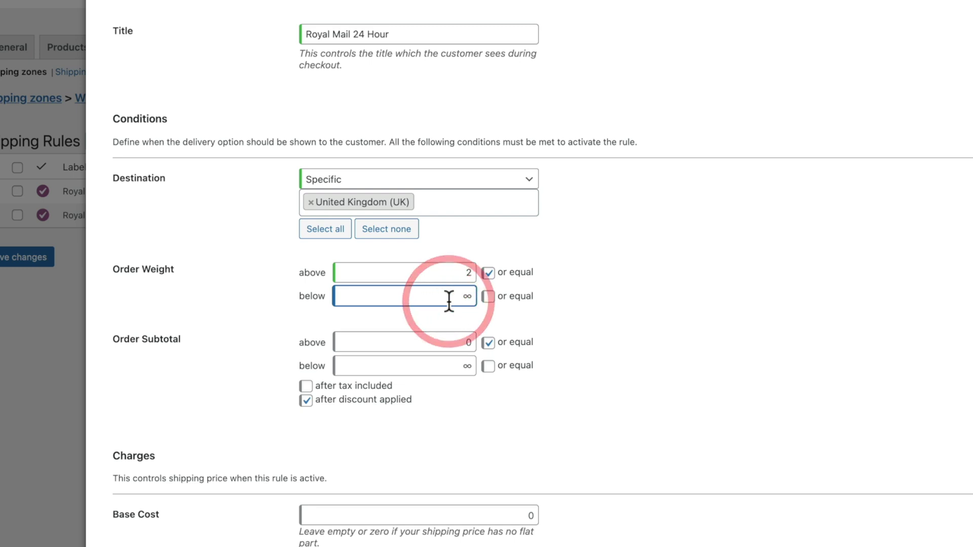
text(10)
- Give the rule a base cost of £10.95, then save the rule and the shipping rules
scroll(558, 334, down, 4)
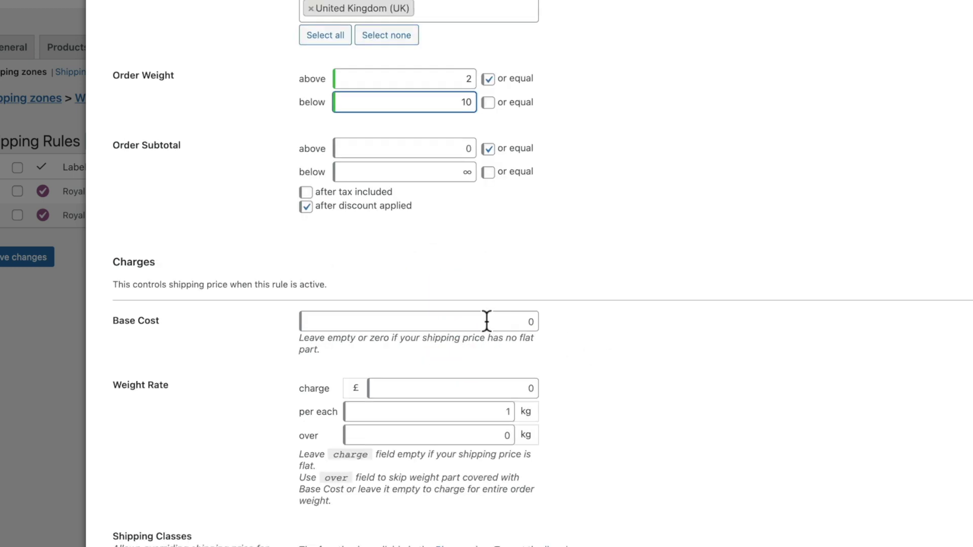
click(480, 319)
text(10.9)
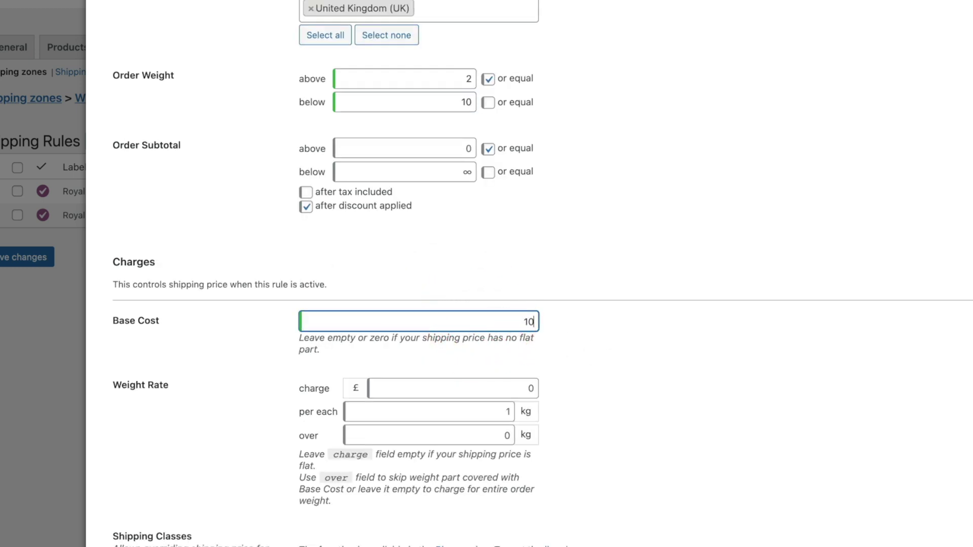
text(5)
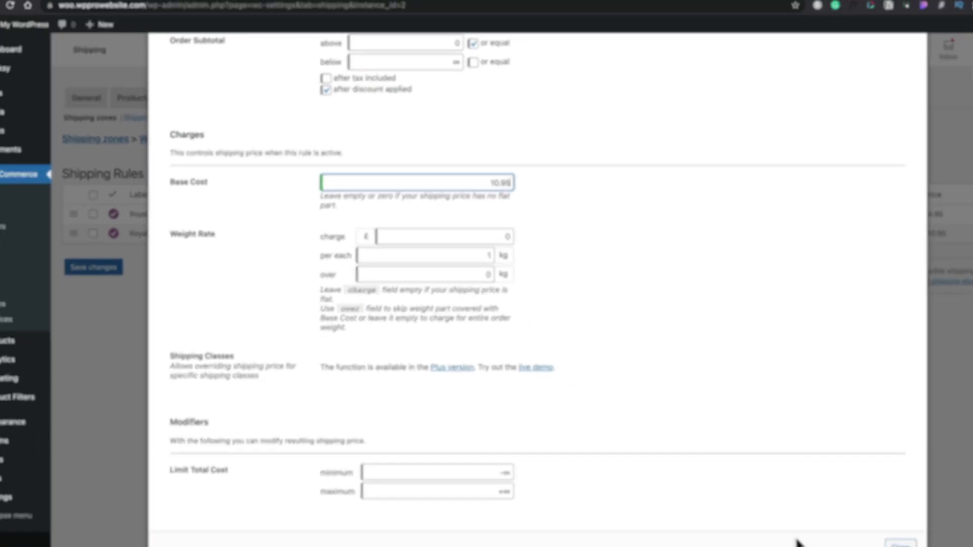
click(900, 544)
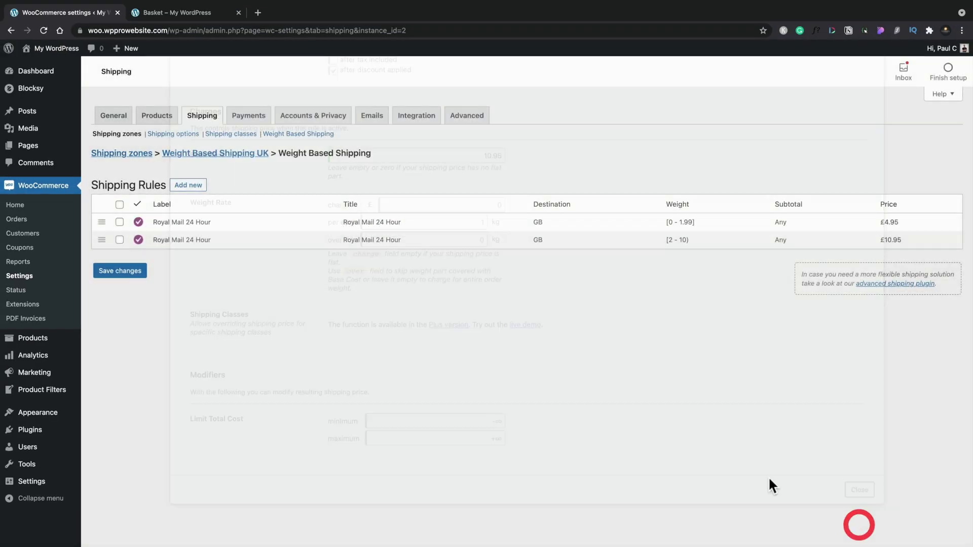
click(132, 271)
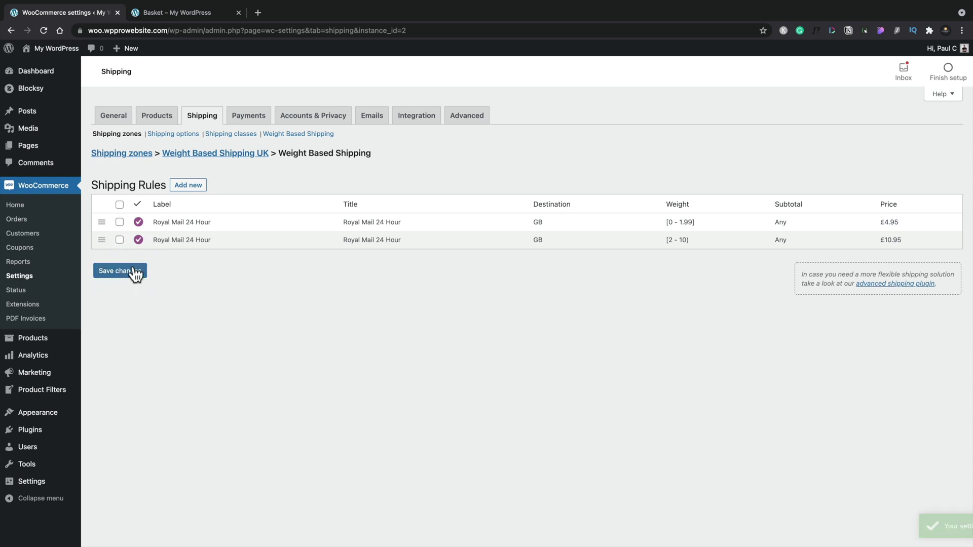
click(179, 13)
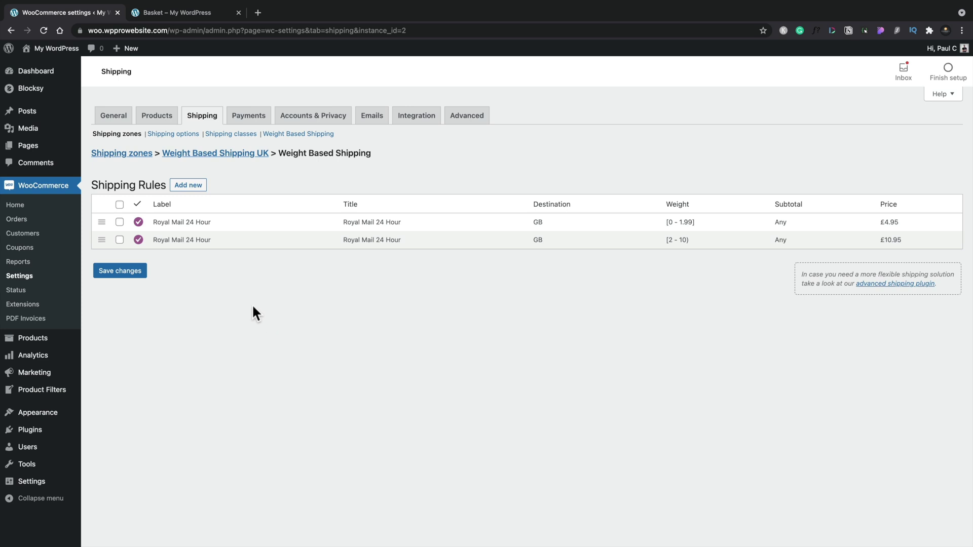
click(120, 204)
- Disable both Royal Mail 24 Hour rules and add a new rule labelled 'Test Weight range'
click(273, 185)
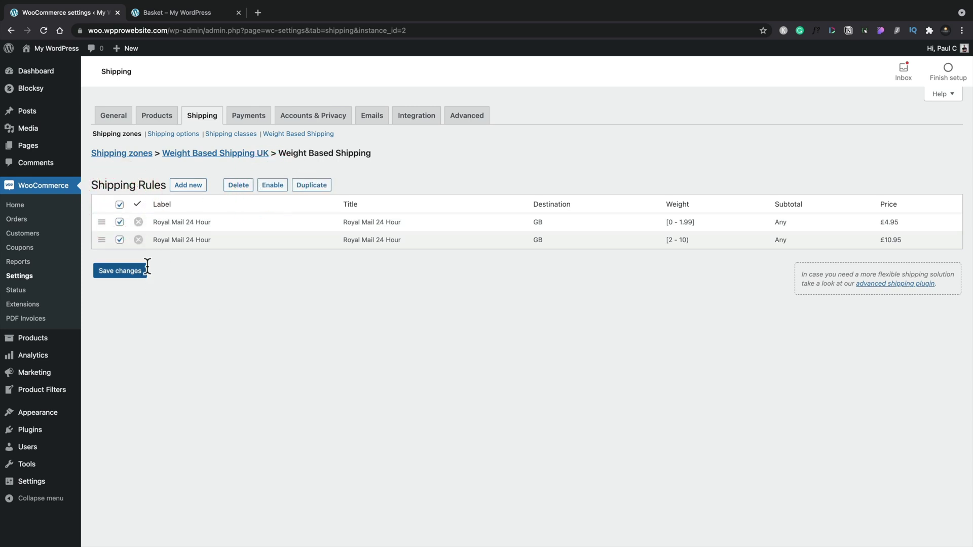
click(188, 185)
click(388, 154)
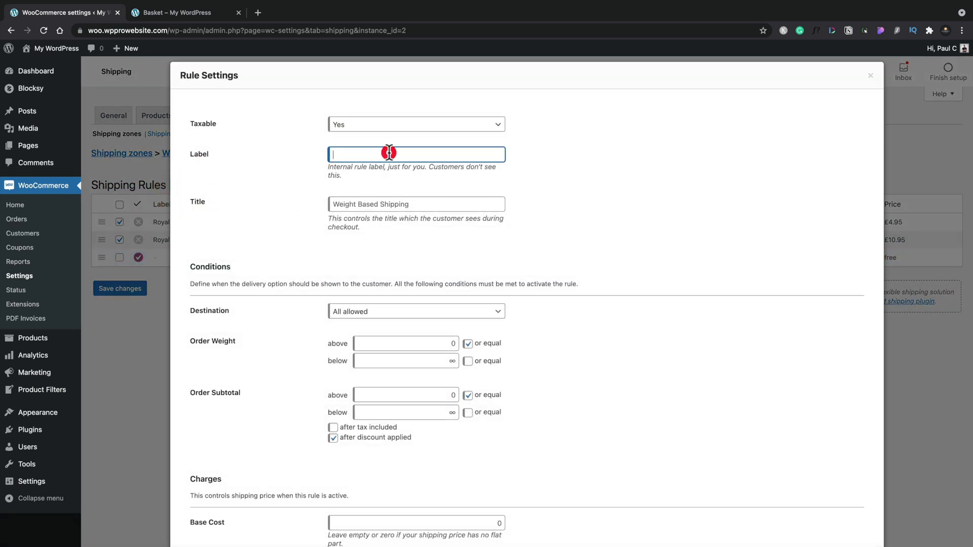
text(Test )
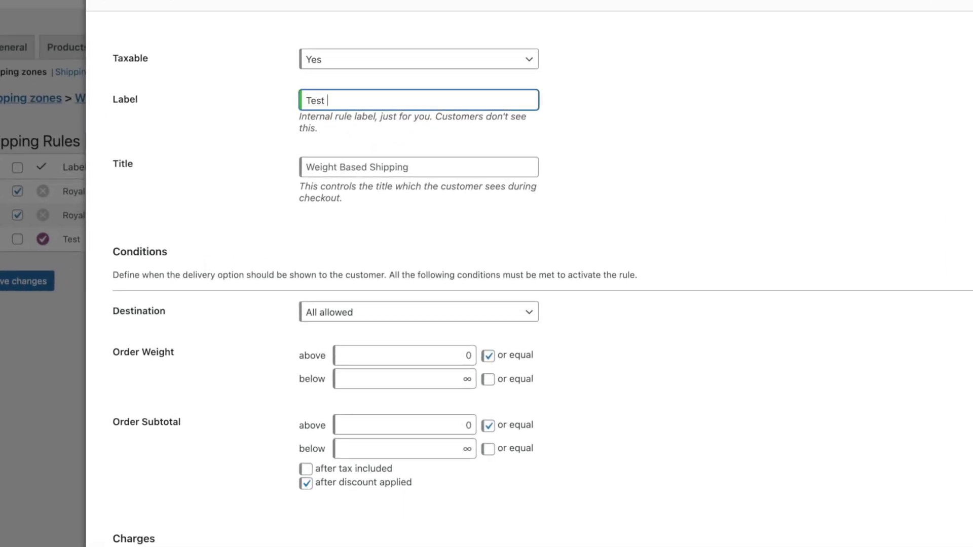
text(Weight range)
- Limit the Test Weight range rule to the United Kingdom (UK)
click(365, 313)
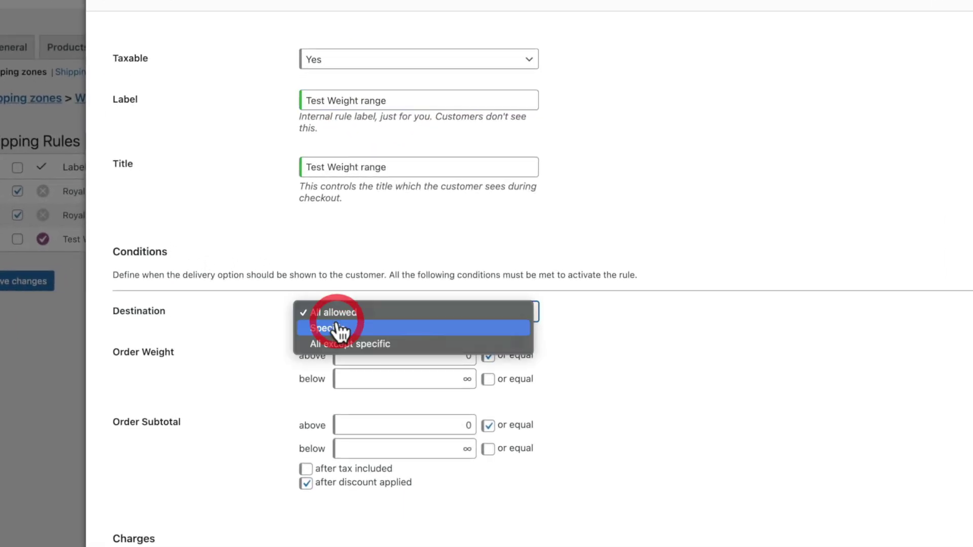
click(336, 327)
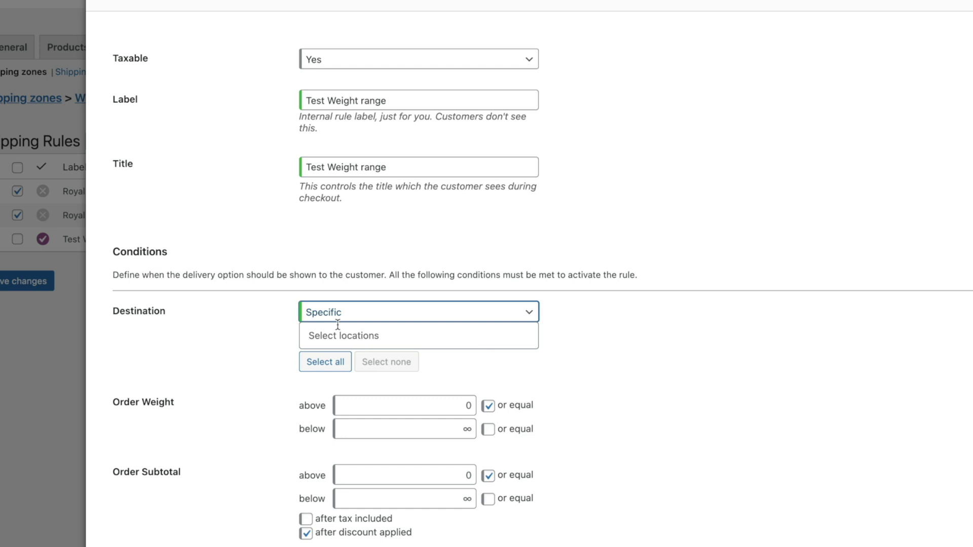
click(338, 325)
click(349, 359)
scroll(251, 393, down, 5)
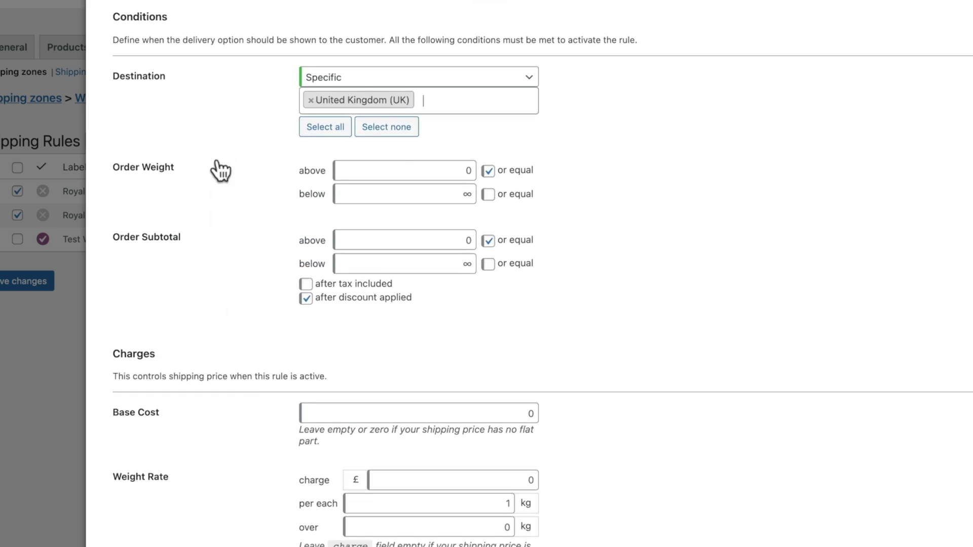
scroll(253, 310, down, 4)
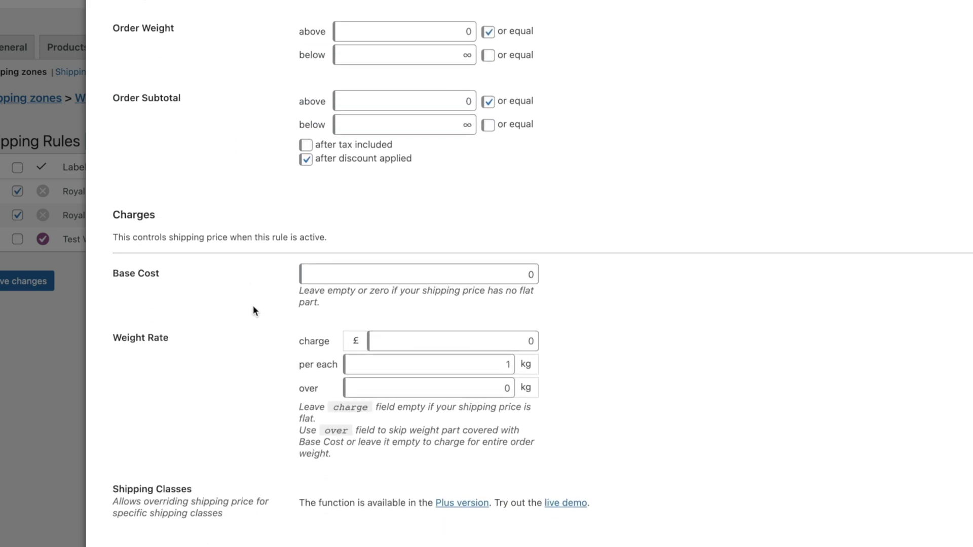
scroll(253, 306, down, 1)
- Set its base cost to £4.95, save the shipping rules, and return to the basket
click(365, 208)
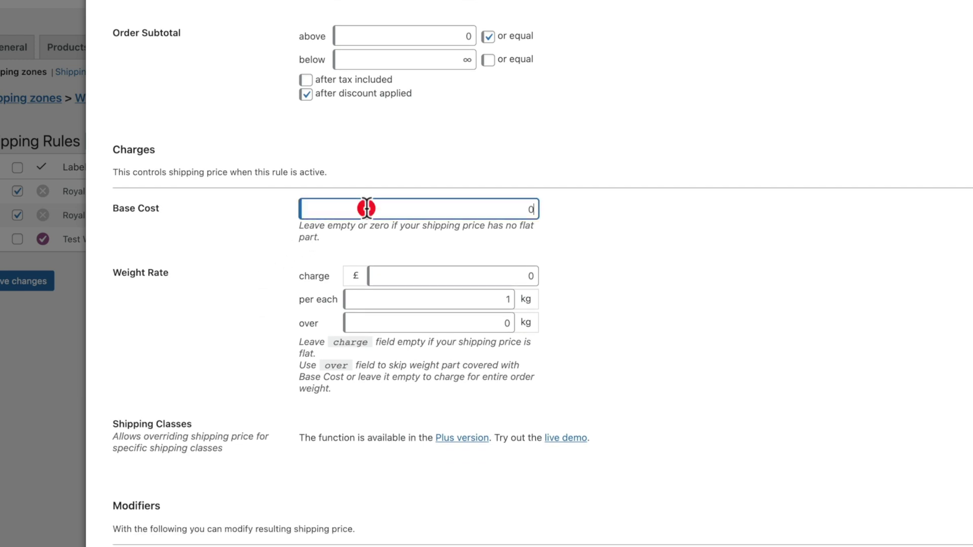
text(4.95)
scroll(637, 359, down, 1)
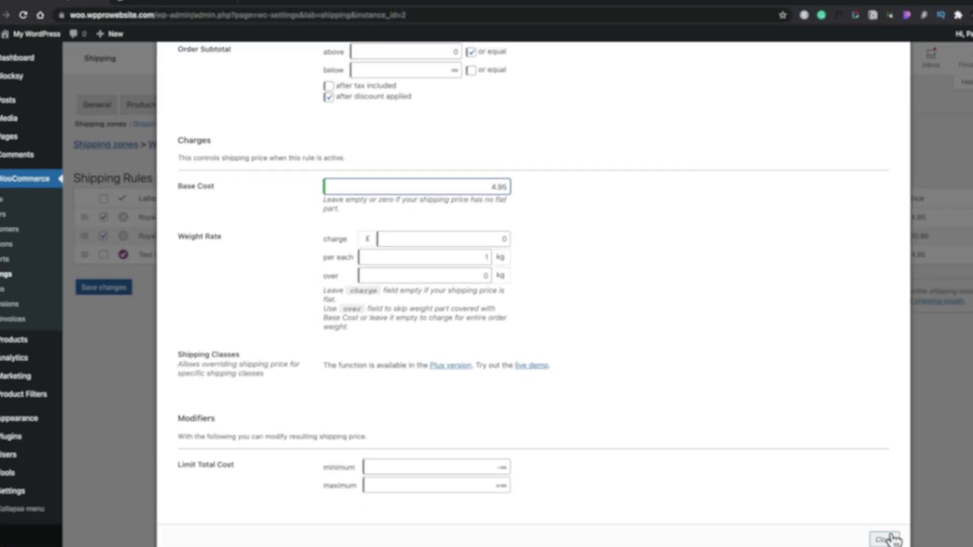
click(889, 539)
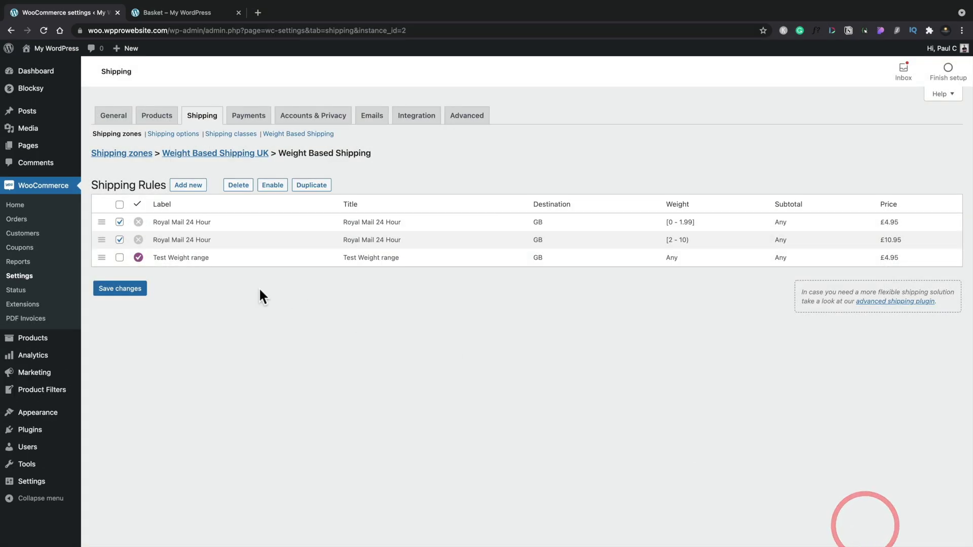
click(108, 291)
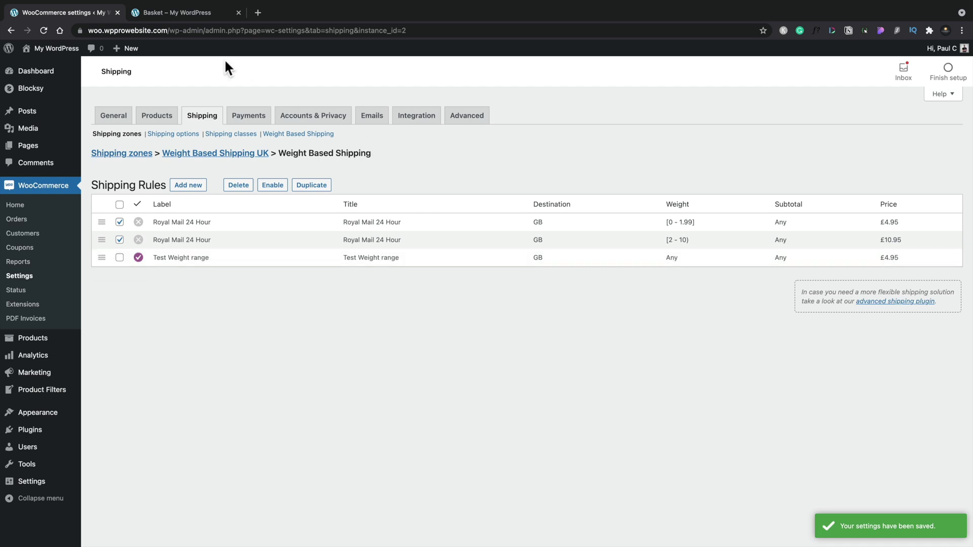
click(189, 16)
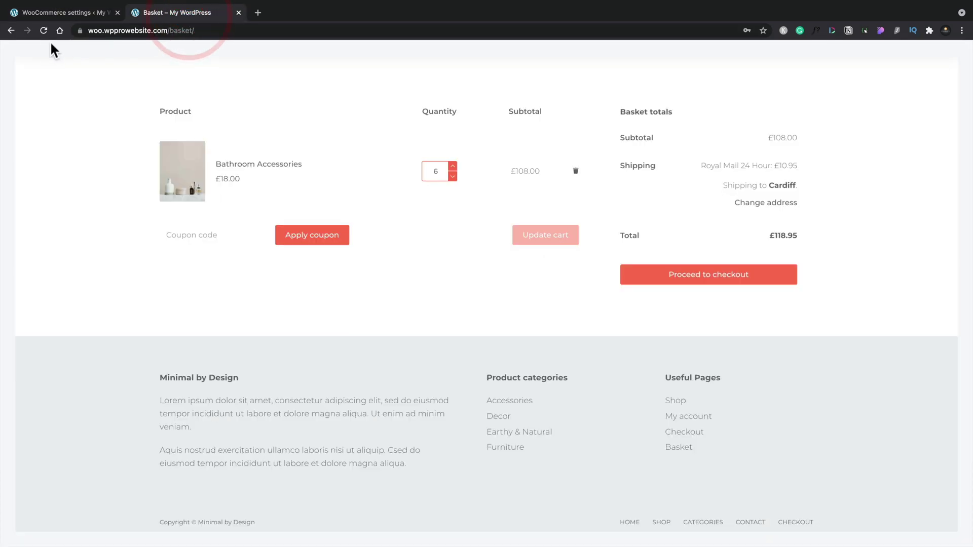
- Reload the basket and update it to 10 Bathroom Accessories, still showing £4.95 shipping
click(41, 30)
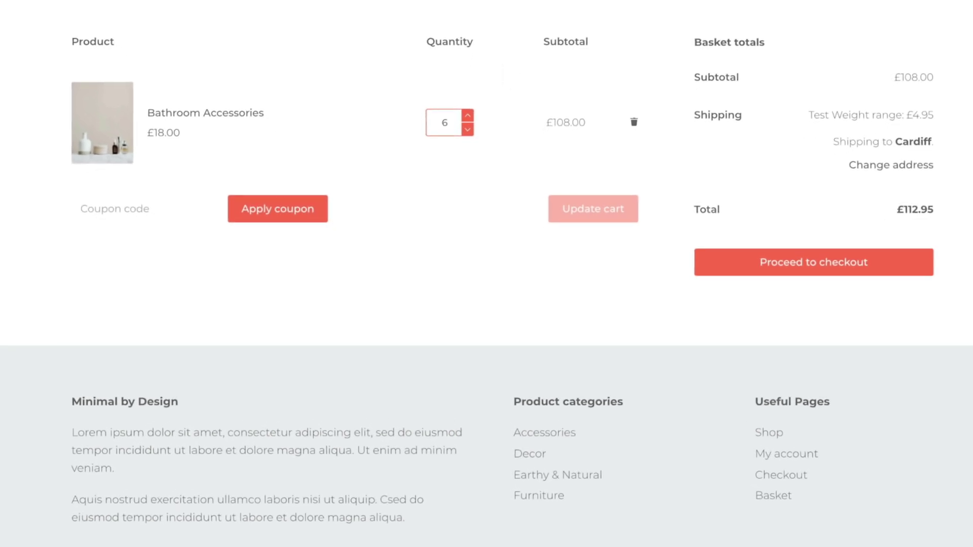
click(467, 115)
click(577, 211)
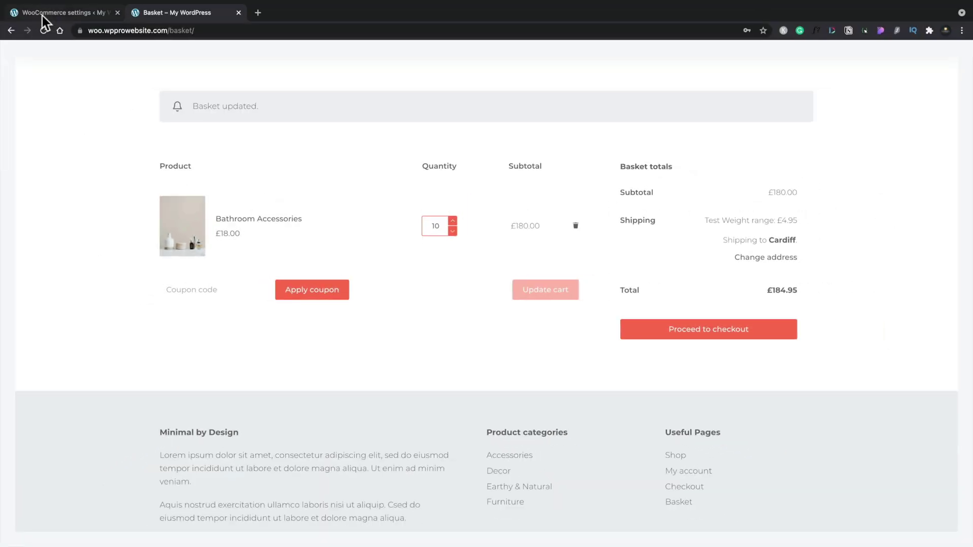
- Reopen the Test Weight range rule's settings on the shipping rules page
click(42, 15)
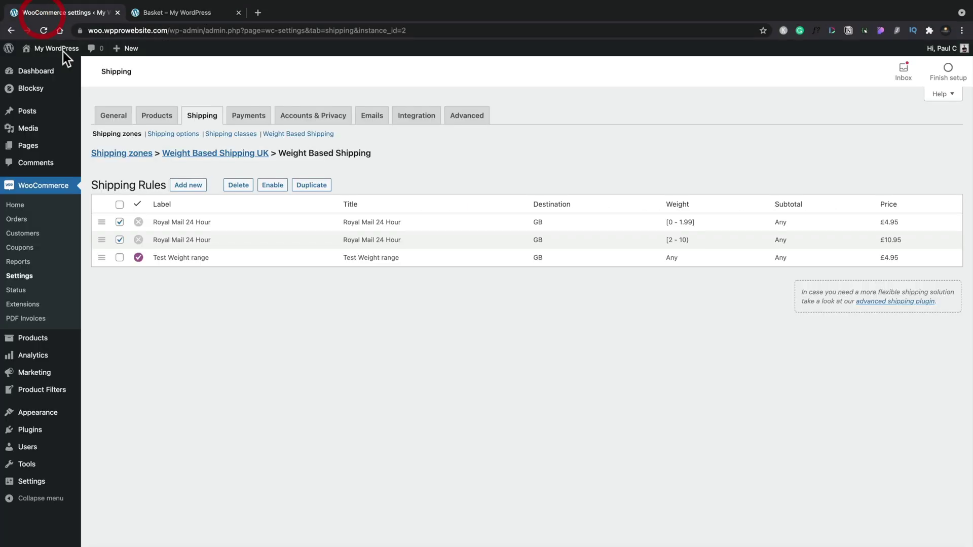
click(180, 262)
scroll(656, 413, down, 7)
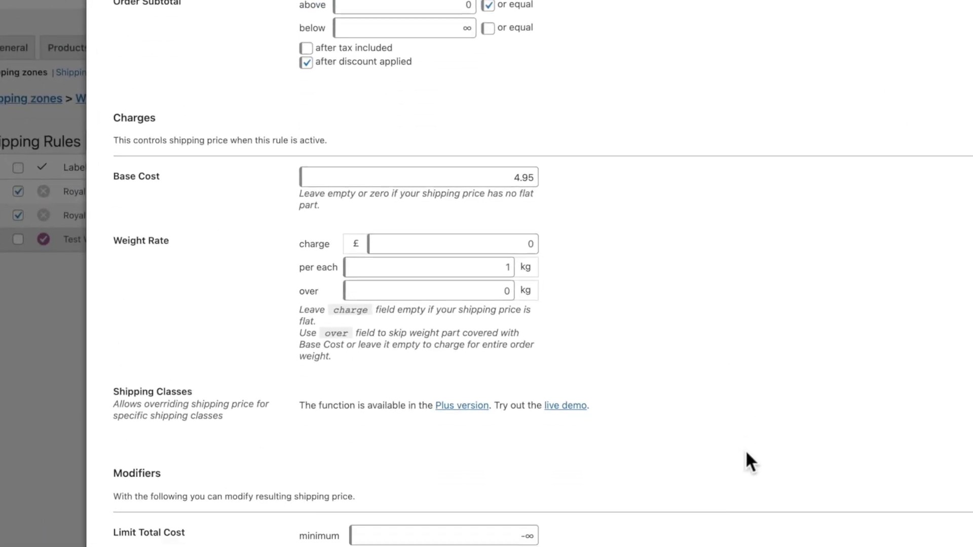
- Set the Test Weight range weight-rate charge to £1 per kg and save the rule
click(508, 226)
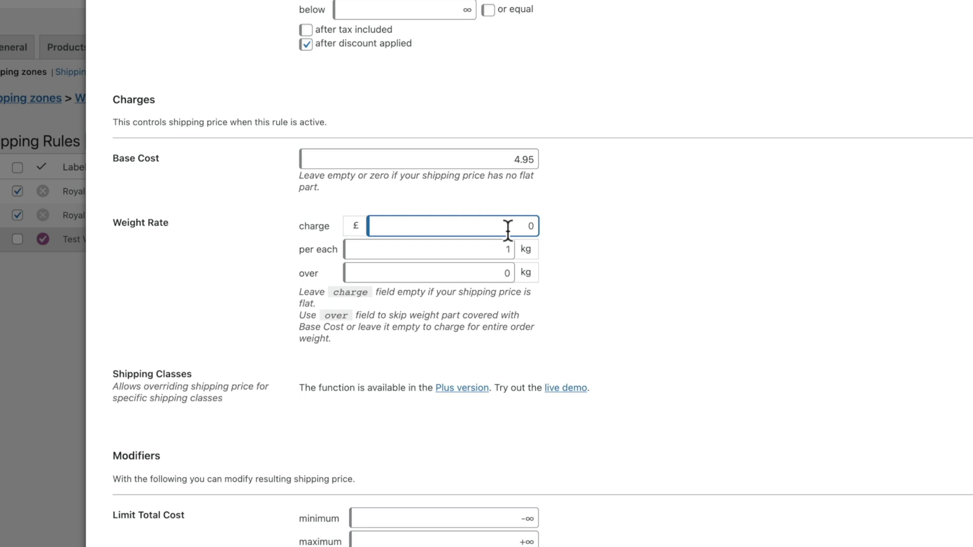
key(BackSpace)
text(1)
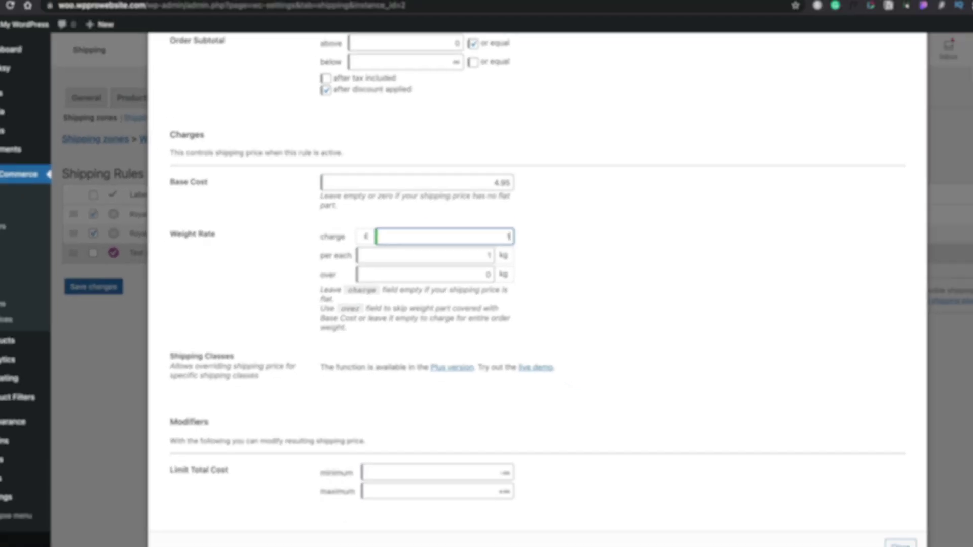
click(862, 527)
click(135, 287)
- Reload the basket to see £14.95 shipping for 10 items, then cut quantity to 5 and update
click(155, 14)
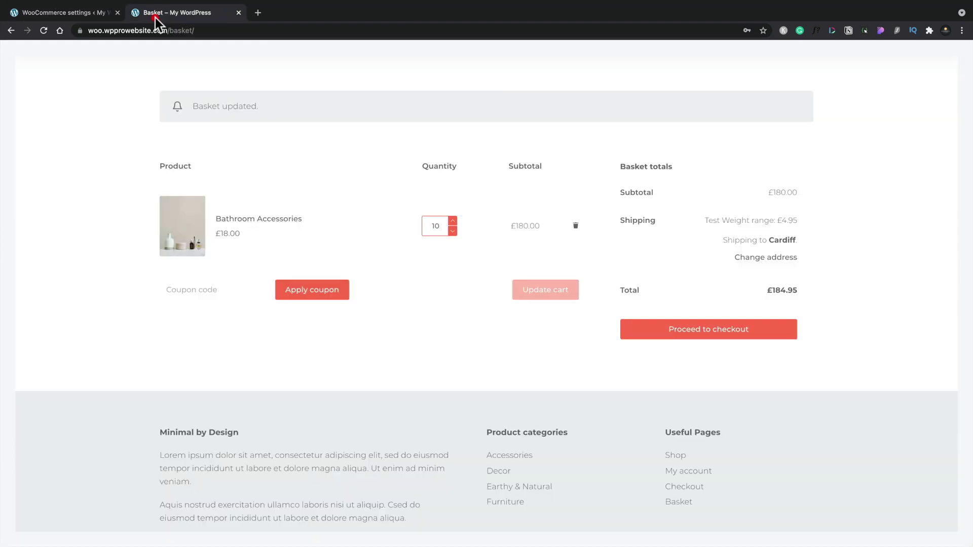
click(44, 31)
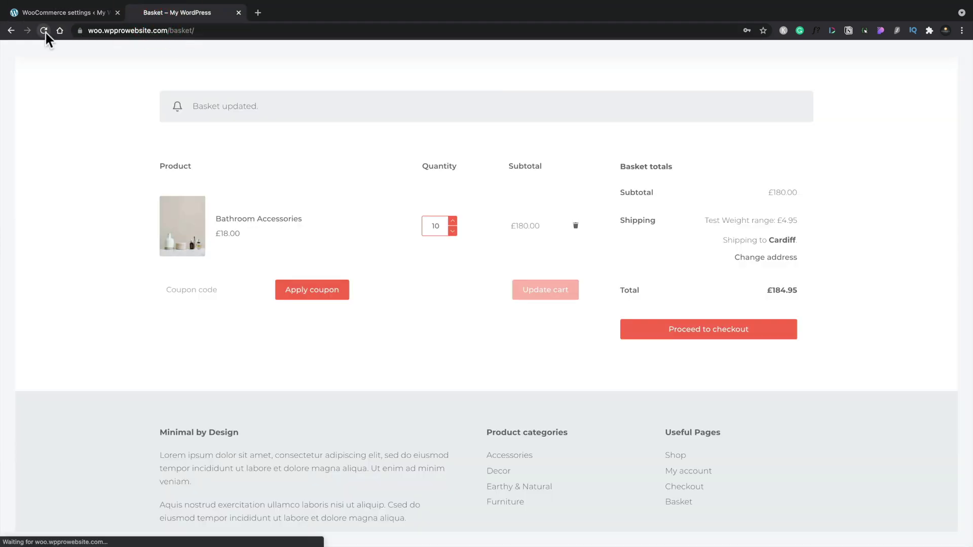
scroll(867, 196, up, 2)
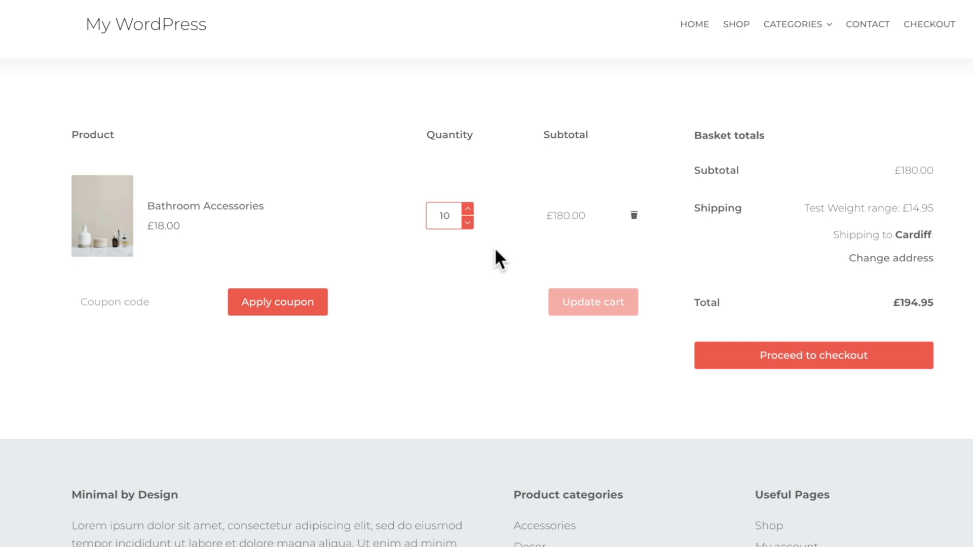
double_click(467, 223)
double_click(468, 223)
click(468, 224)
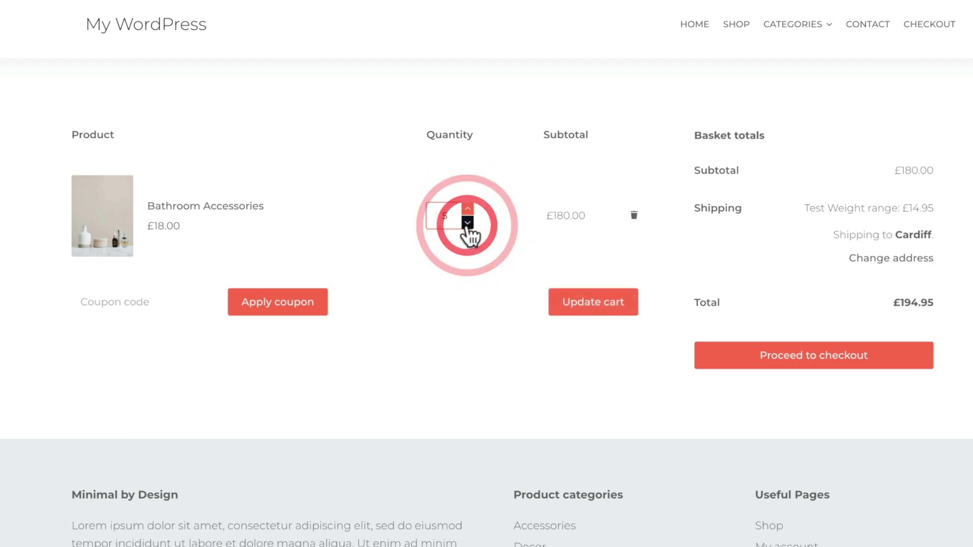
click(568, 301)
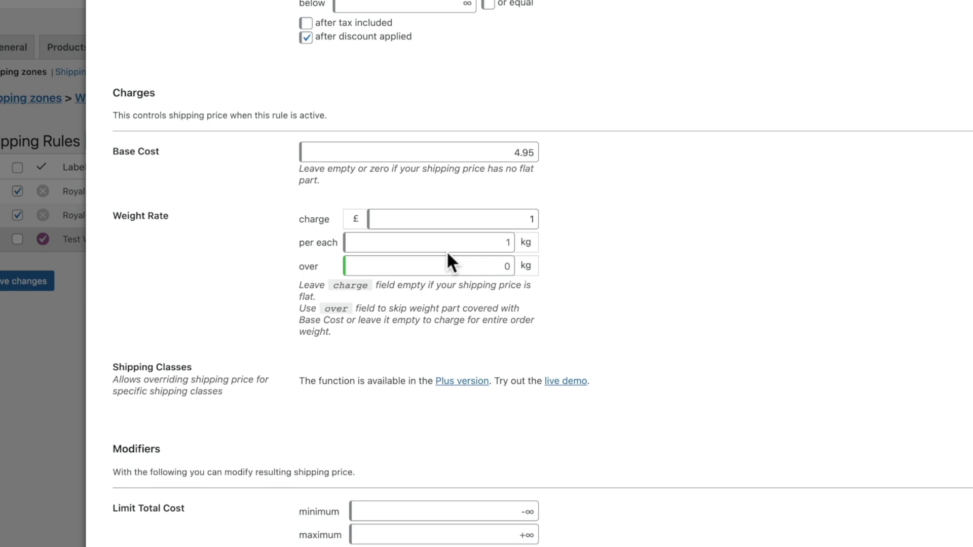
- Change the per-kg charge's 'over' threshold to 5 kg and go back to the basket
click(496, 266)
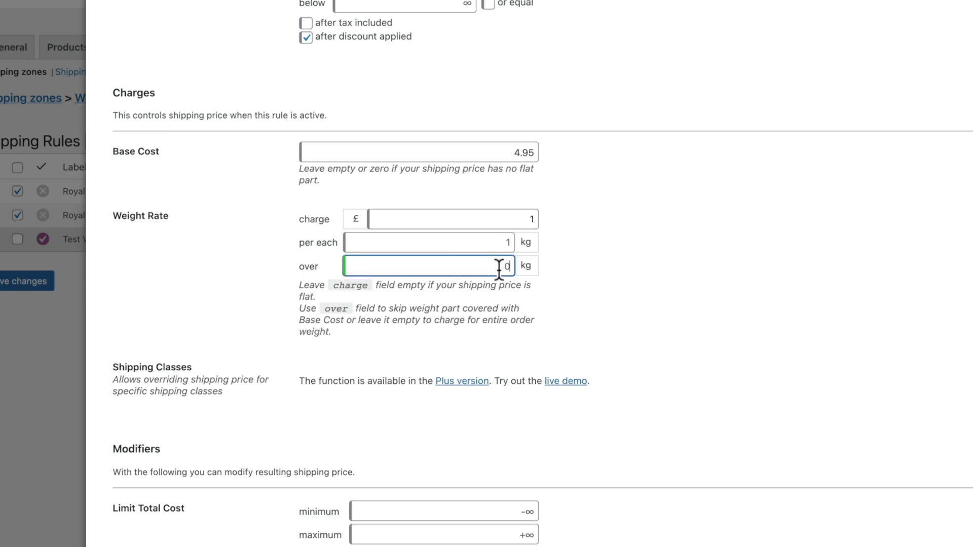
click(513, 266)
key(BackSpace)
text(5)
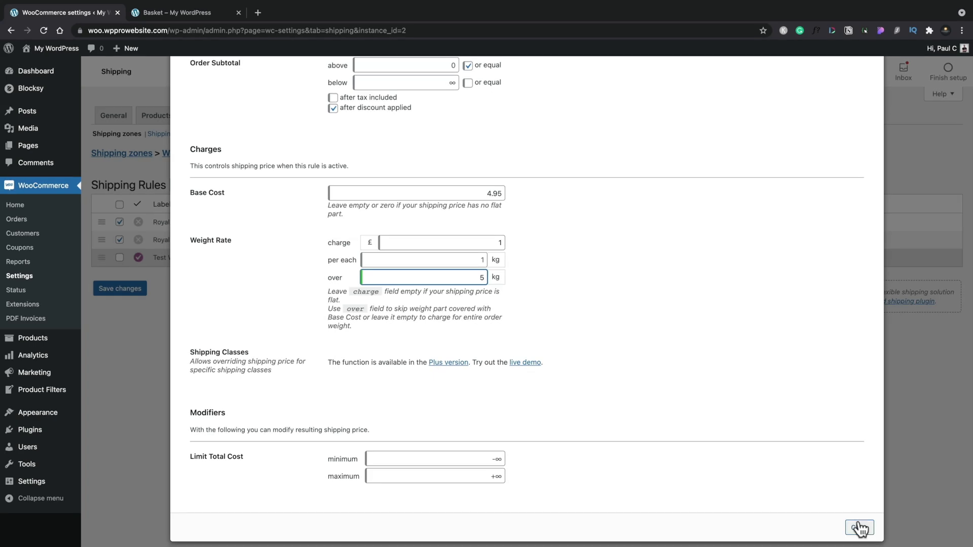
click(859, 525)
click(180, 12)
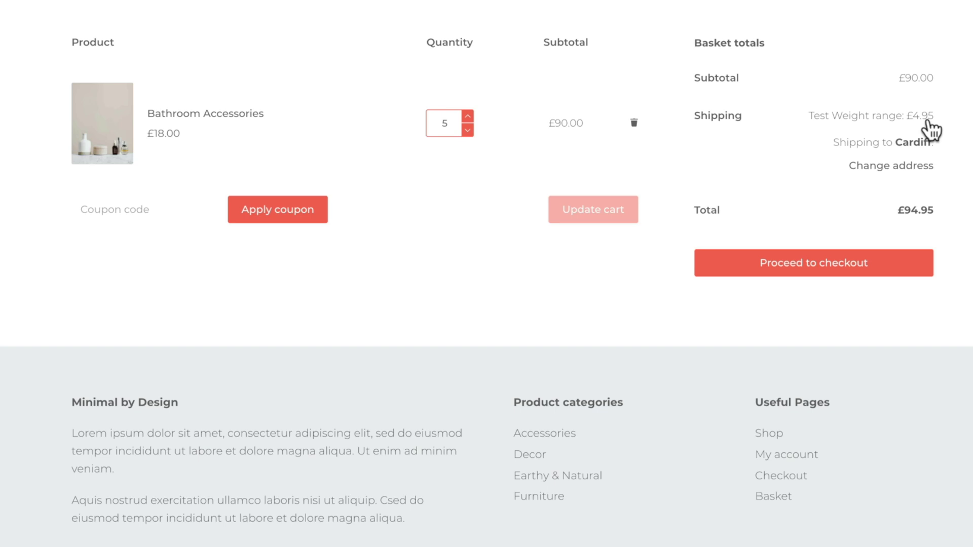
- Raise the basket to 10 items and update, giving £9.95 shipping and £189.95 total
click(467, 116)
click(467, 116)
click(467, 116)
click(465, 114)
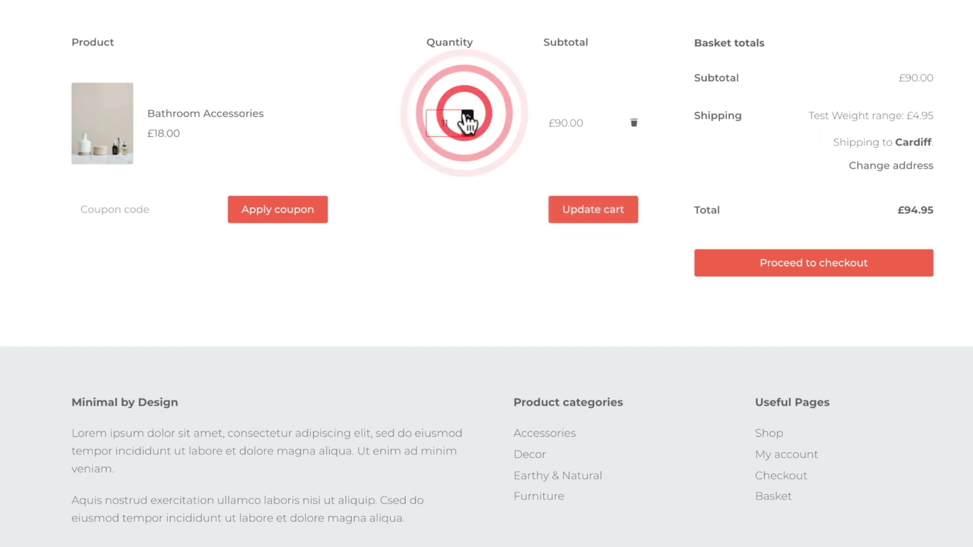
click(465, 121)
click(586, 216)
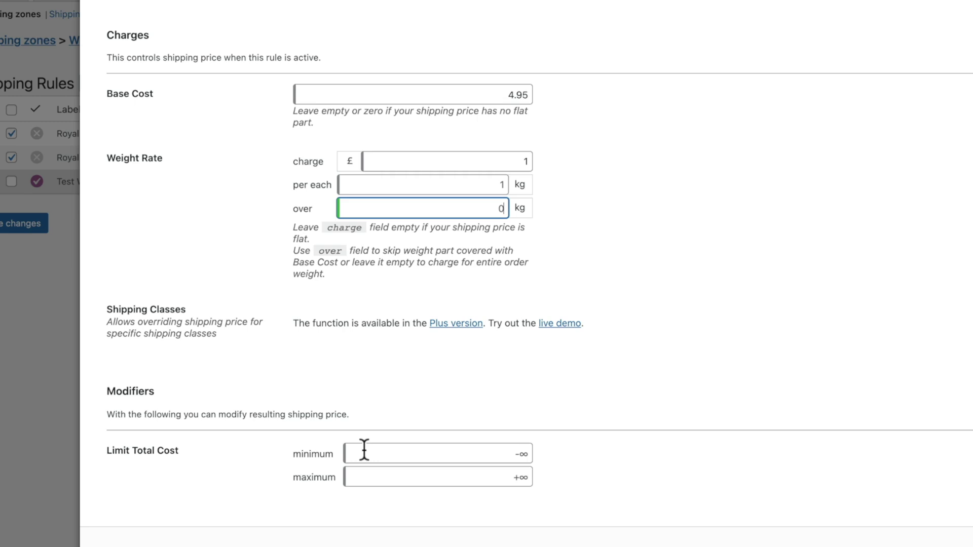
- Cap the Test Weight range rule's maximum total cost at £9.95 and save the rules
click(406, 471)
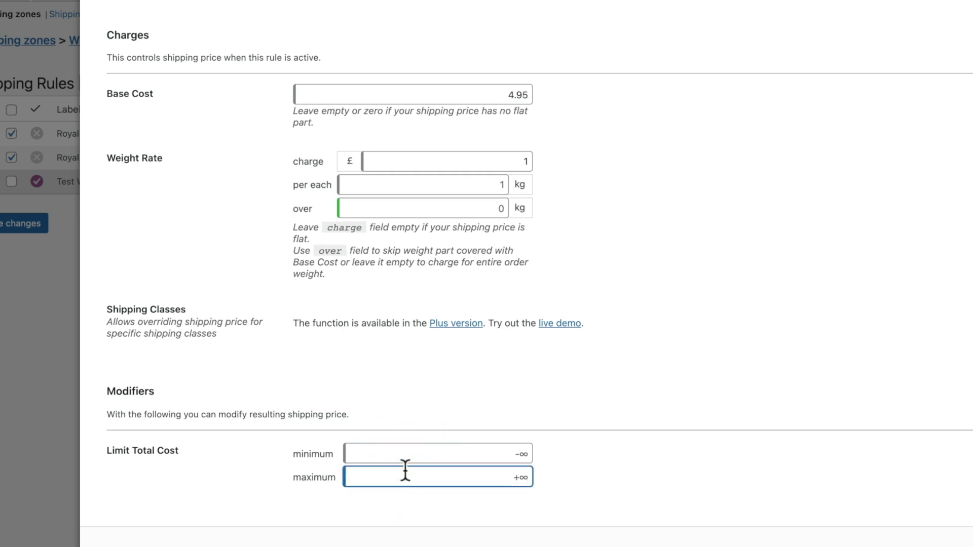
text(9.95)
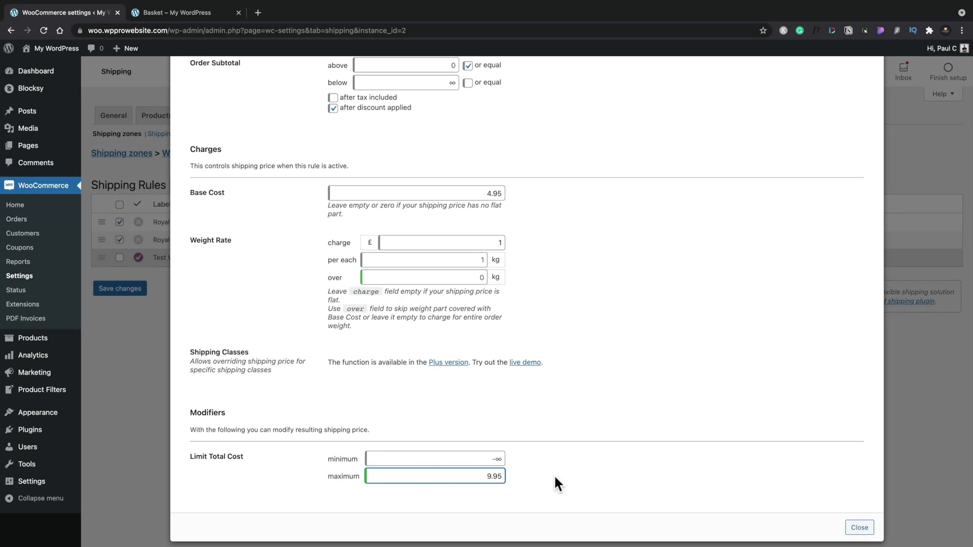
click(865, 529)
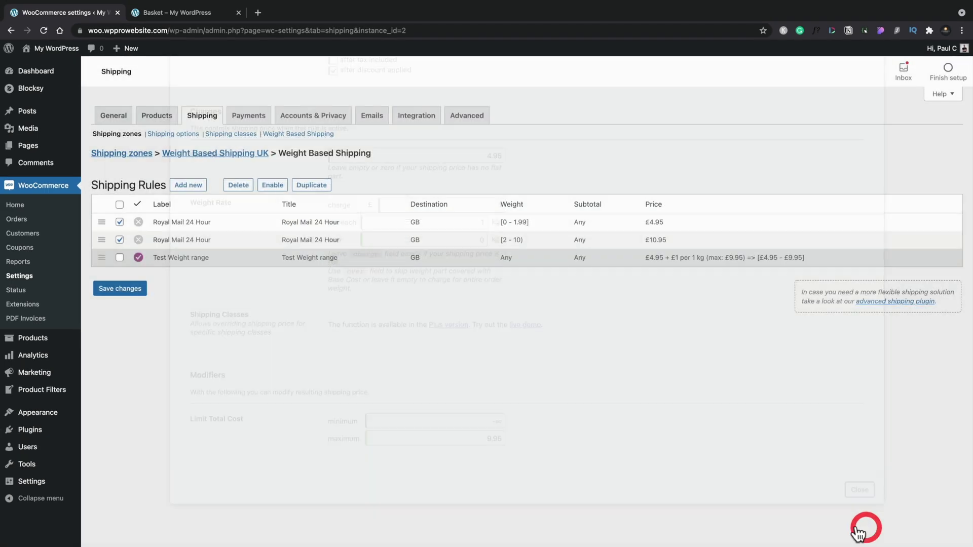
click(132, 290)
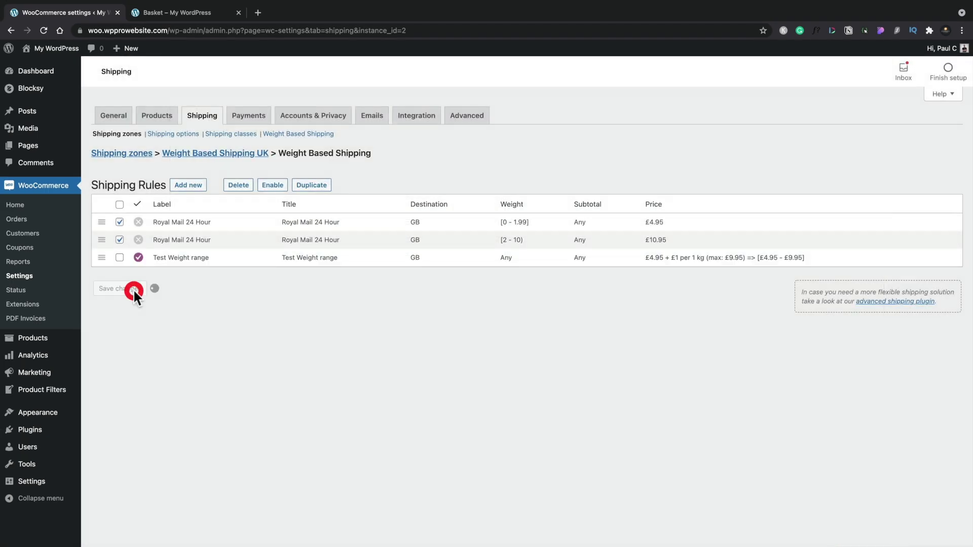
- In the basket, lower the quantity to 2 and update the totals
click(149, 14)
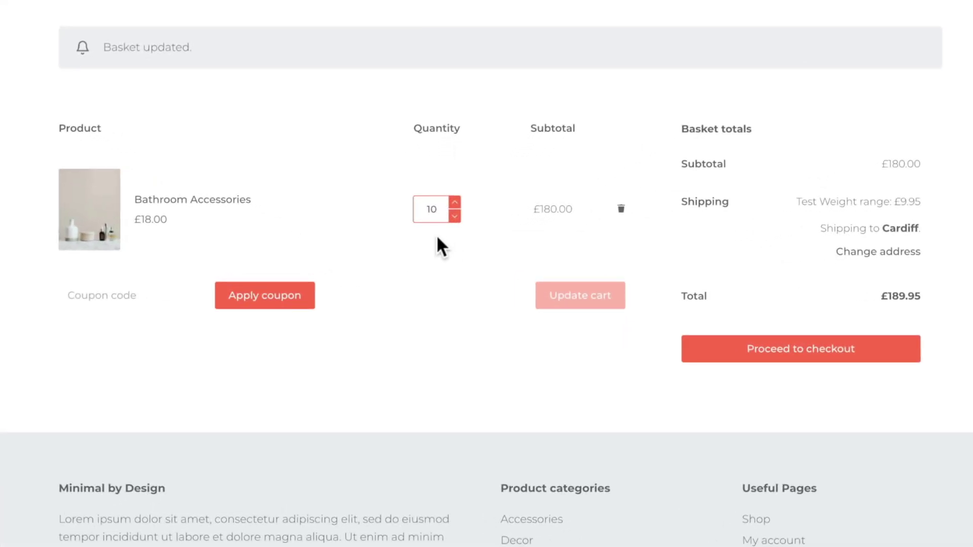
click(455, 217)
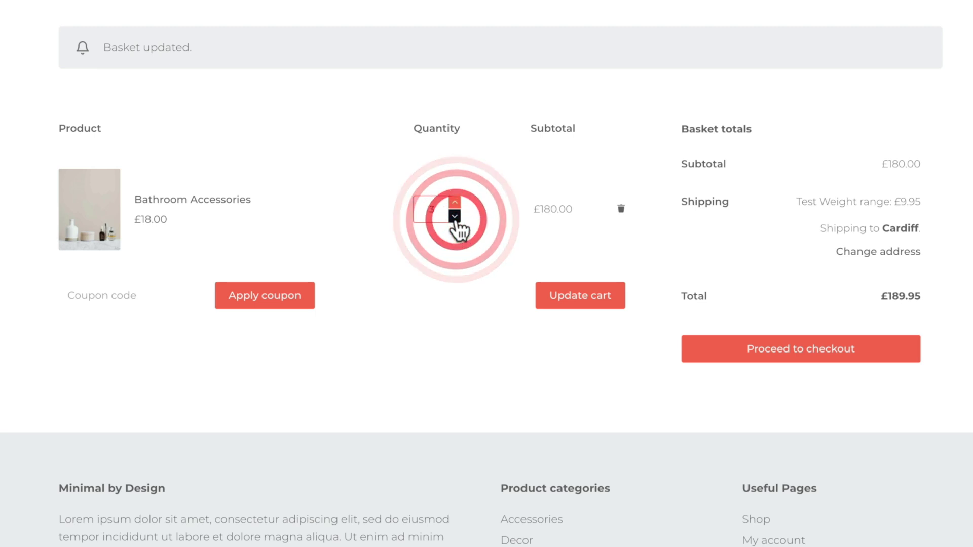
click(454, 216)
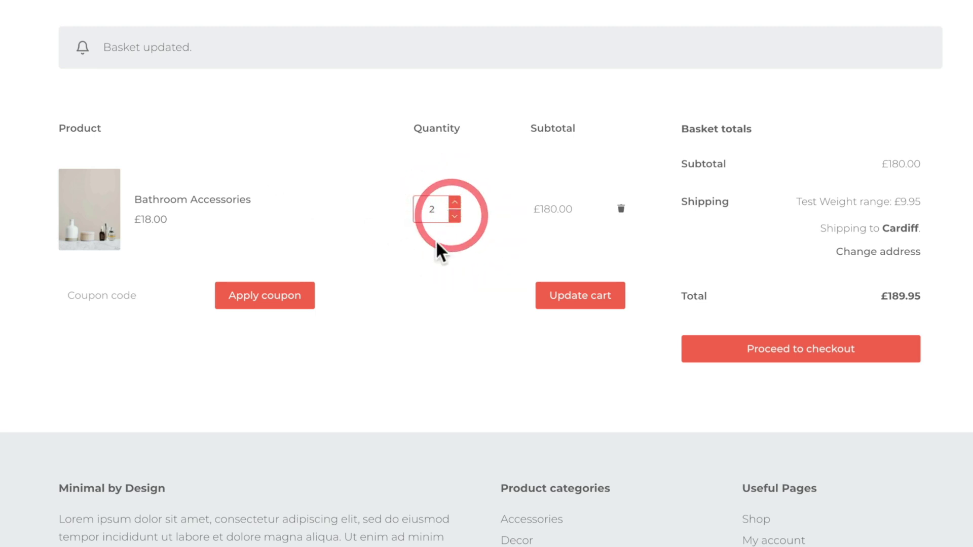
click(595, 296)
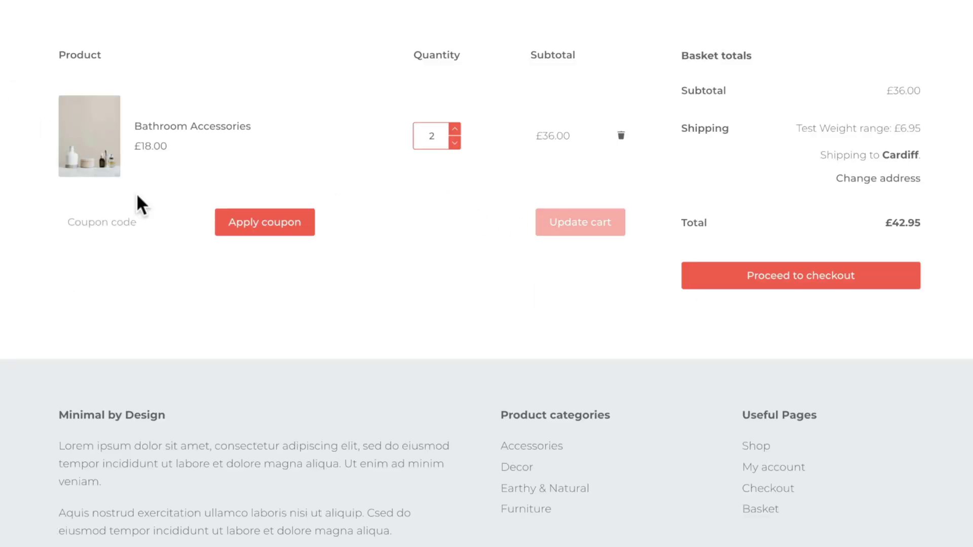
- Raise the basket quantity back to 10 and update, confirming £9.95 shipping
click(455, 129)
click(454, 130)
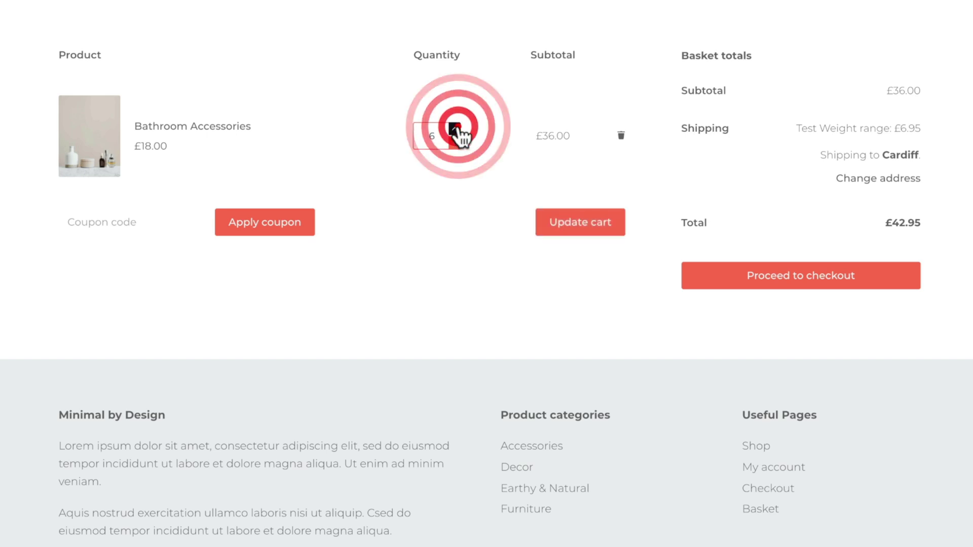
click(454, 130)
click(455, 129)
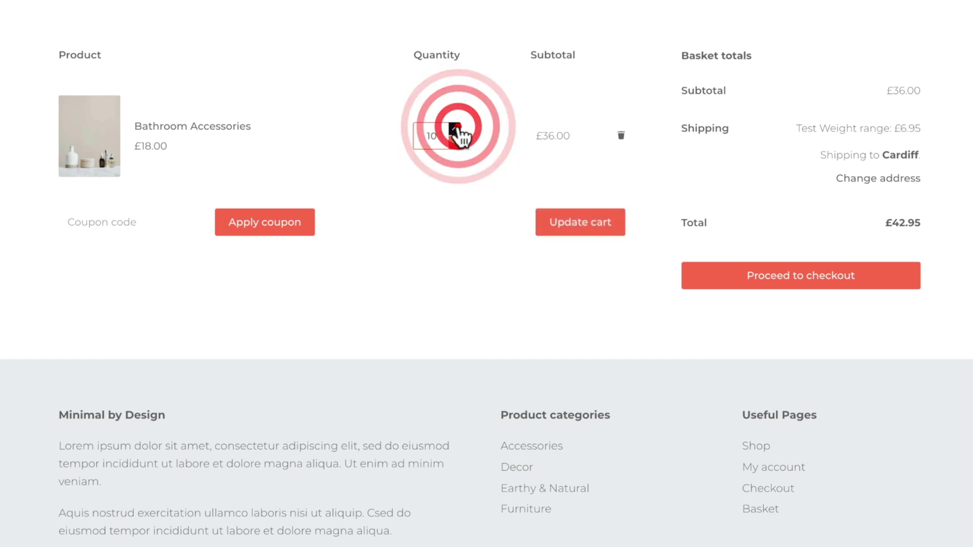
click(578, 231)
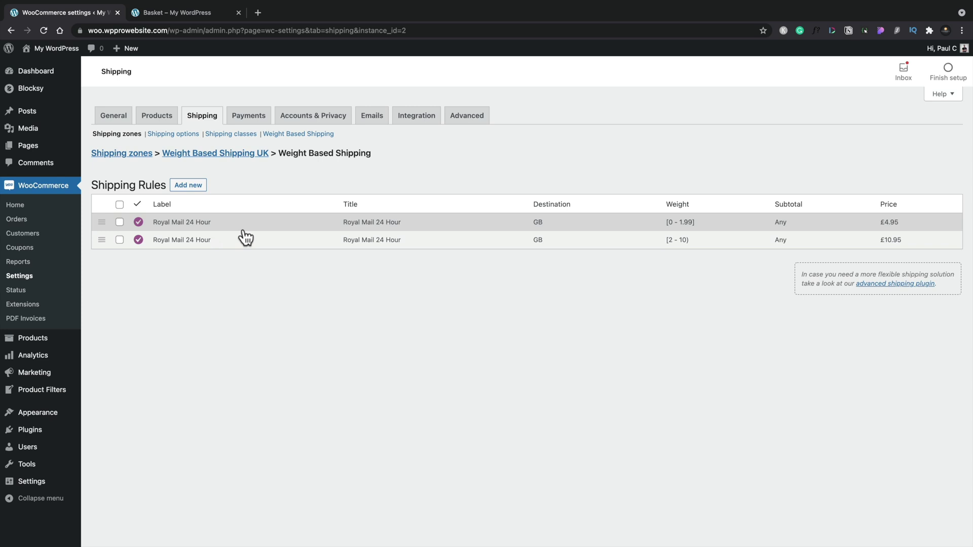
- Duplicate the first Royal Mail 24 Hour rule and open the copy's settings
click(120, 223)
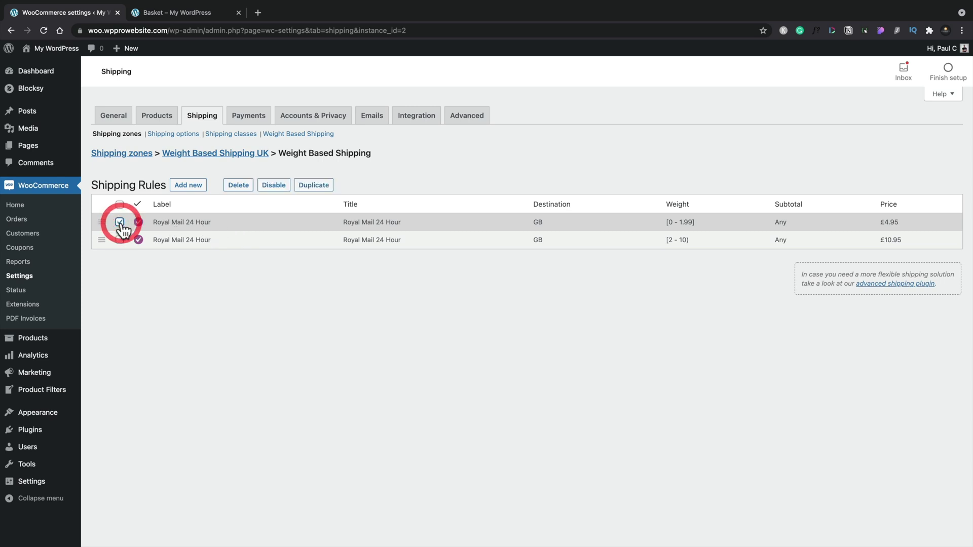
click(310, 185)
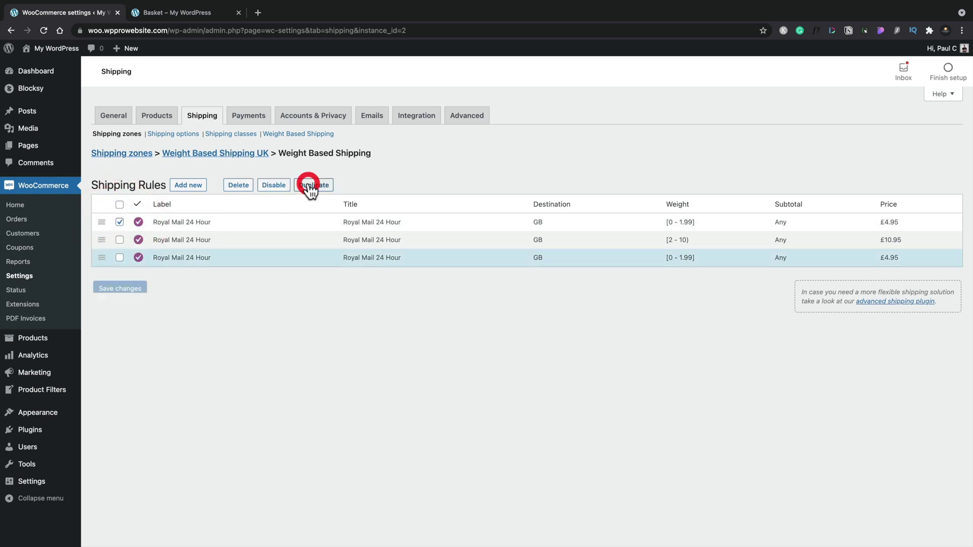
click(202, 258)
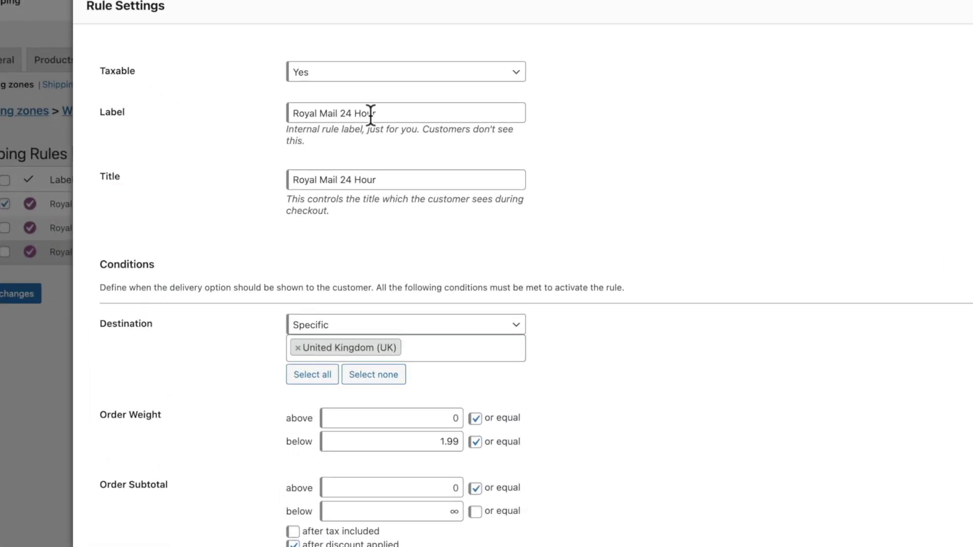
- Rename the copy to 'Royal Mail Same Day' with a £14.95 base cost and save
drag(389, 112, 341, 112)
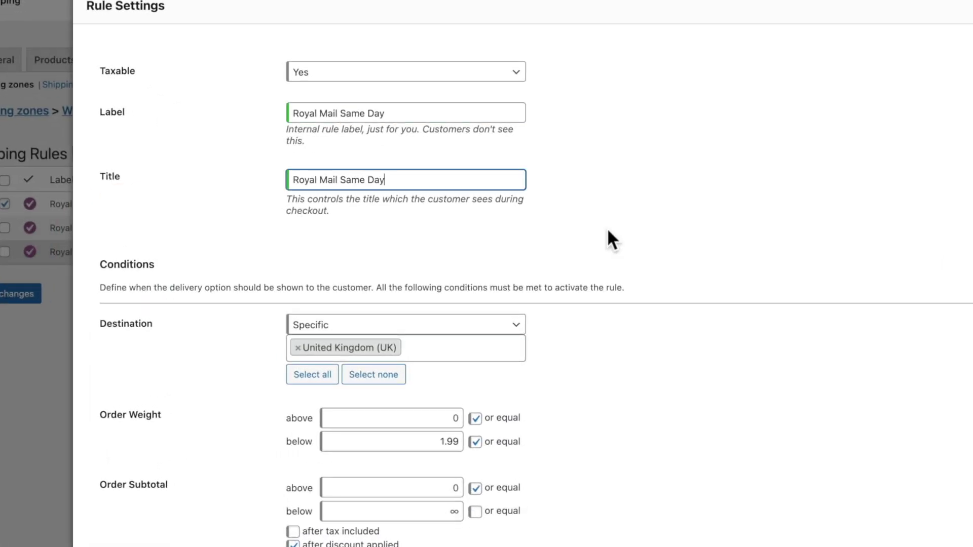
scroll(607, 227, down, 5)
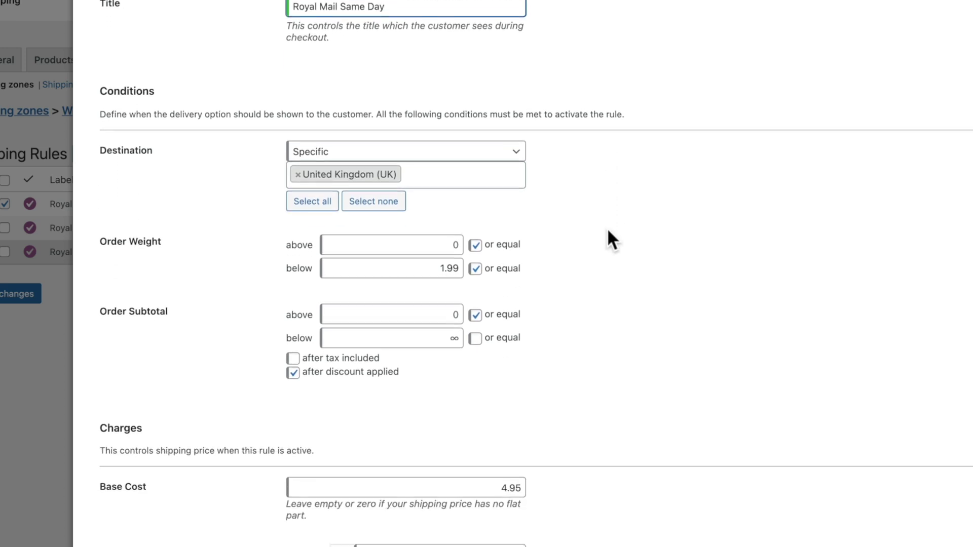
scroll(608, 230, down, 2)
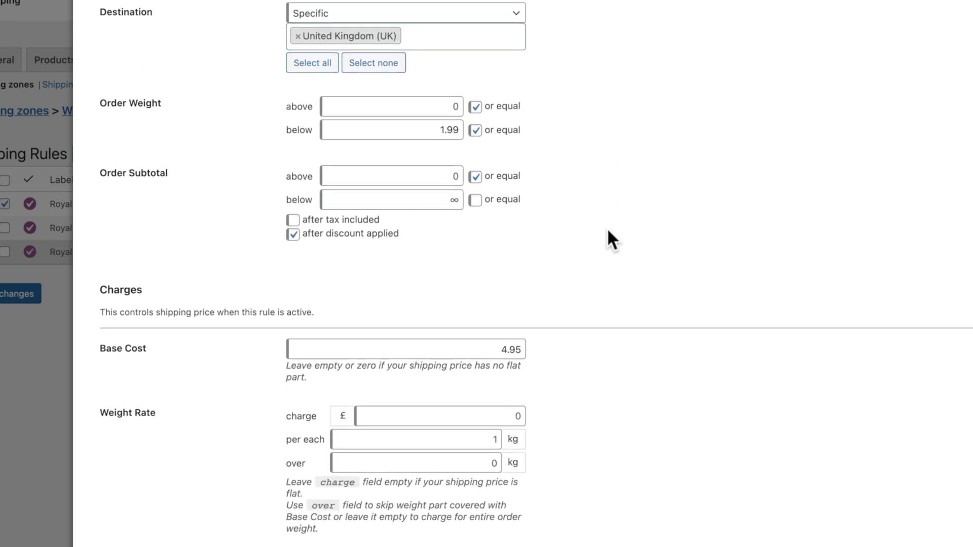
click(499, 327)
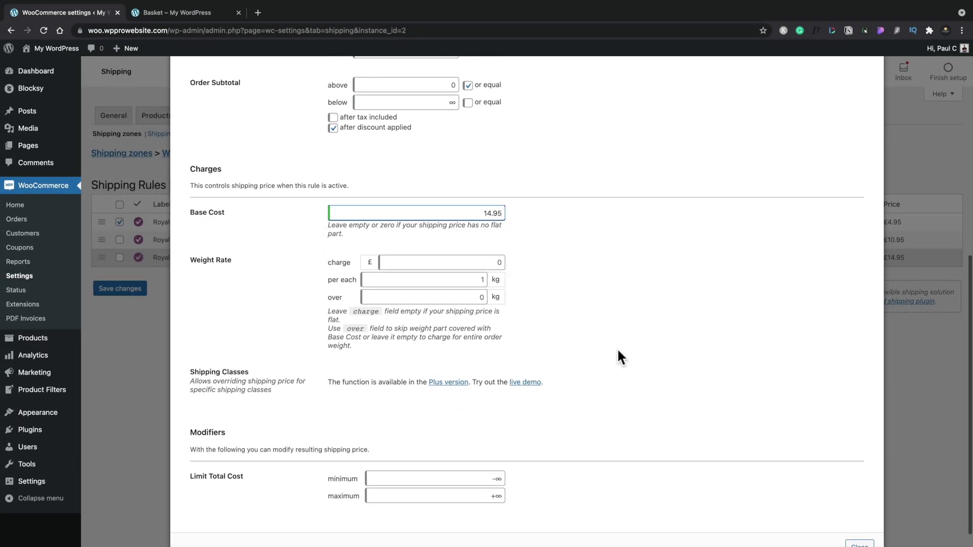
scroll(616, 347, down, 2)
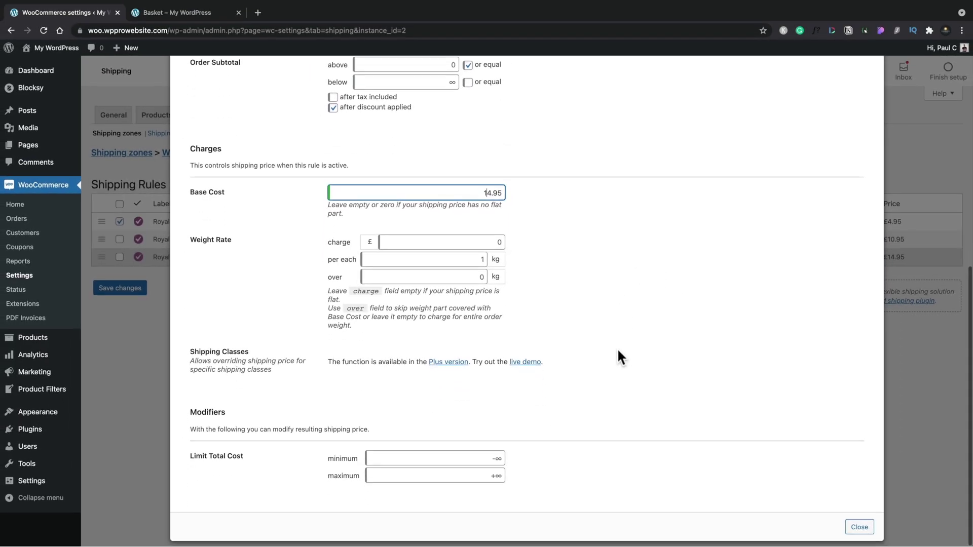
click(855, 525)
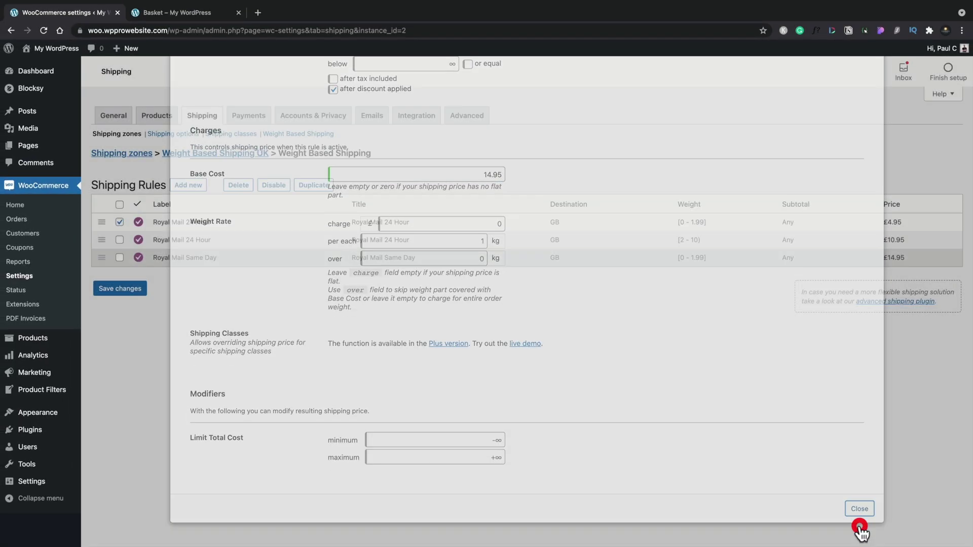
click(112, 289)
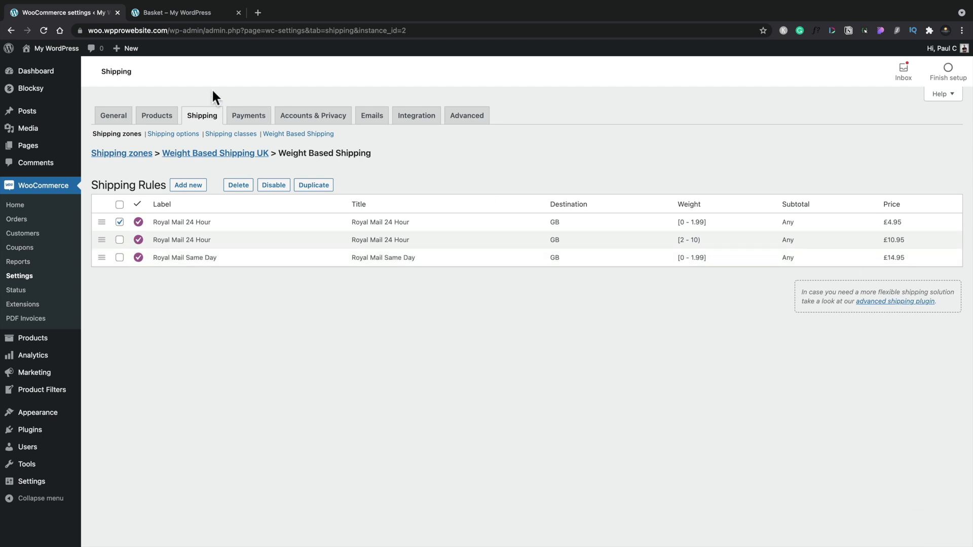
- Cut the basket to one item and choose Royal Mail Same Day at £14.95, totalling £32.95
click(188, 14)
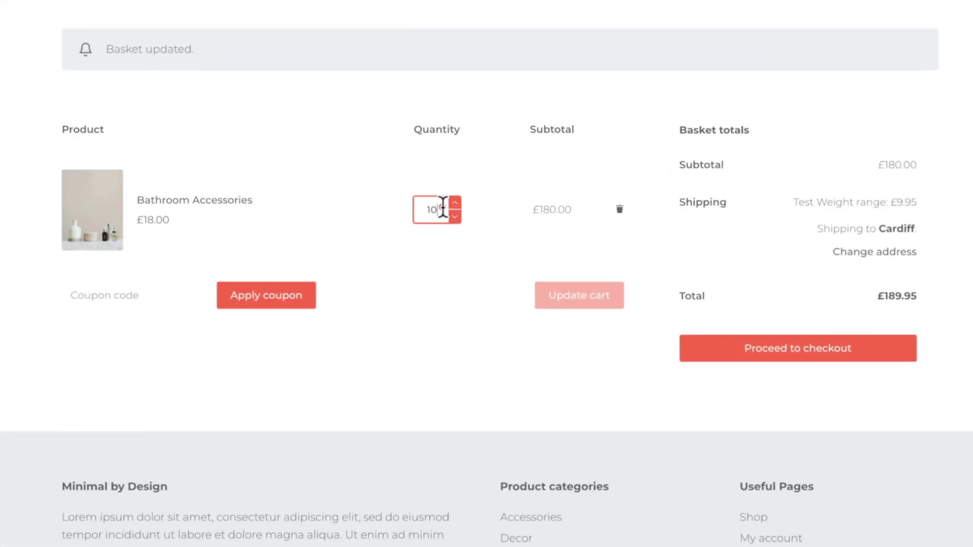
key(BackSpace)
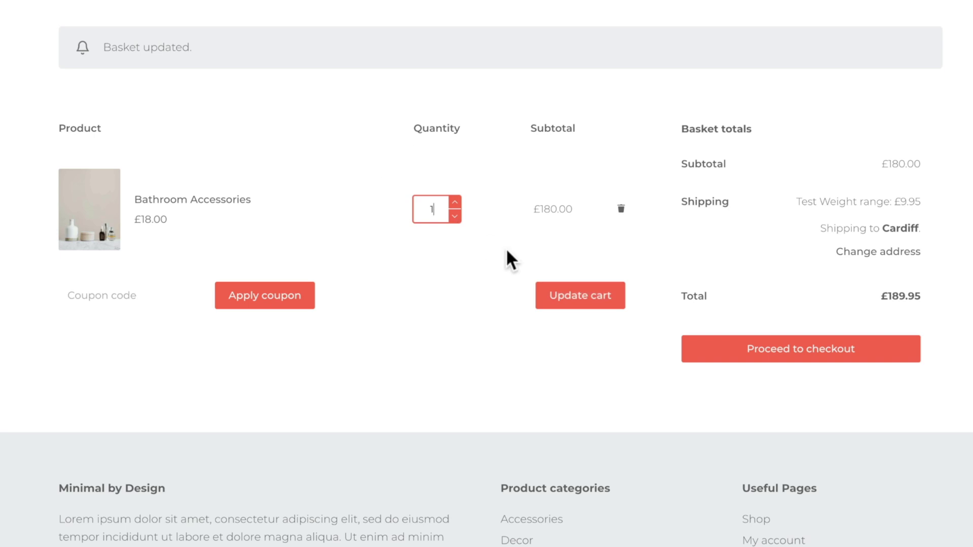
click(577, 297)
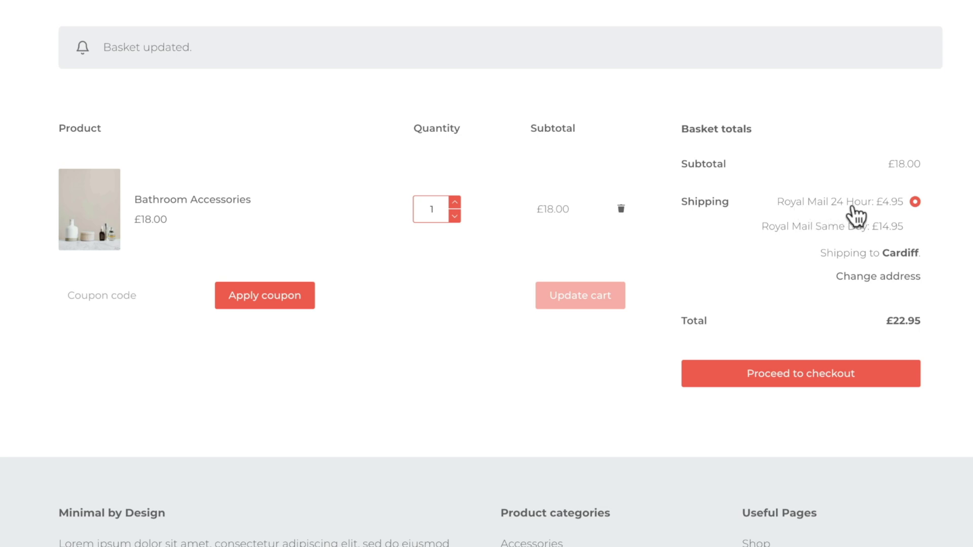
click(914, 226)
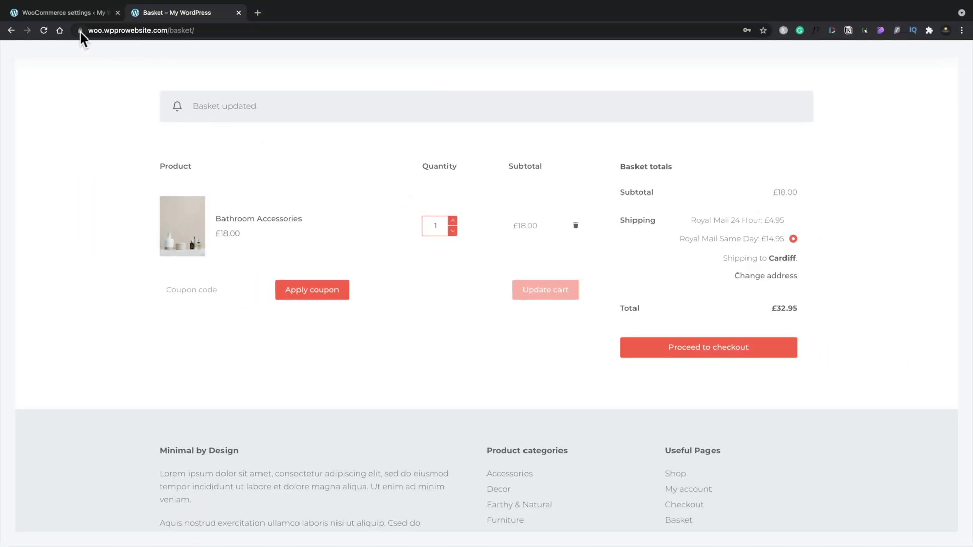
click(71, 14)
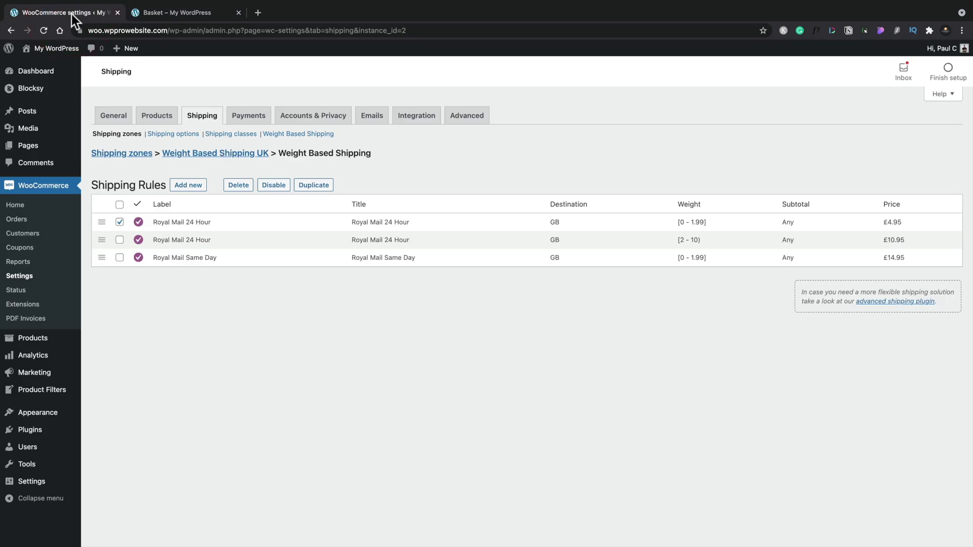